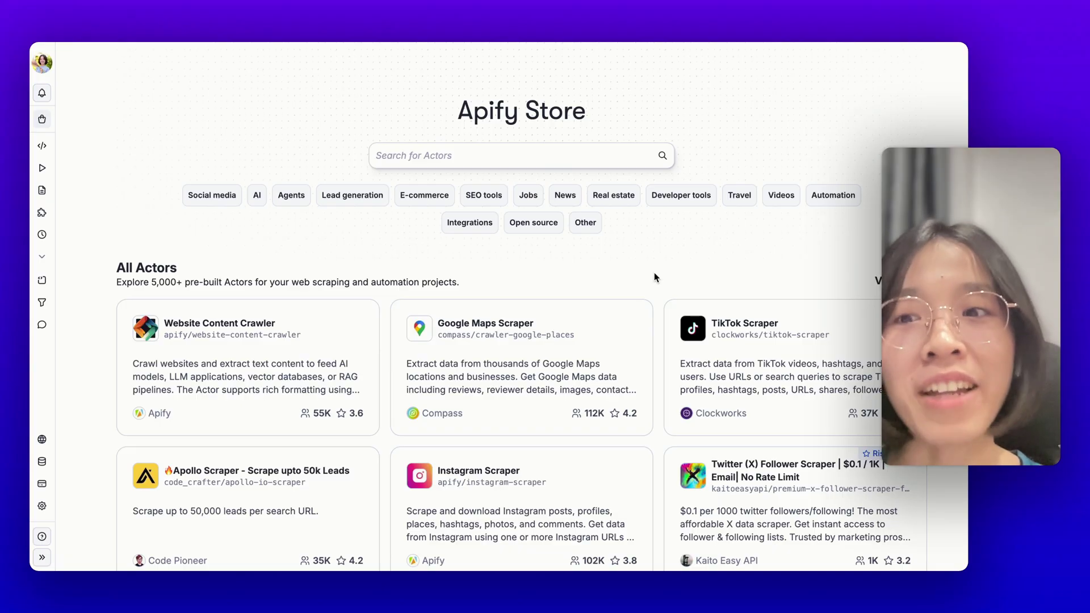
Scroll through the Apify Store Actor listings to browse the available scrapers
scroll(516, 295, down, 3)
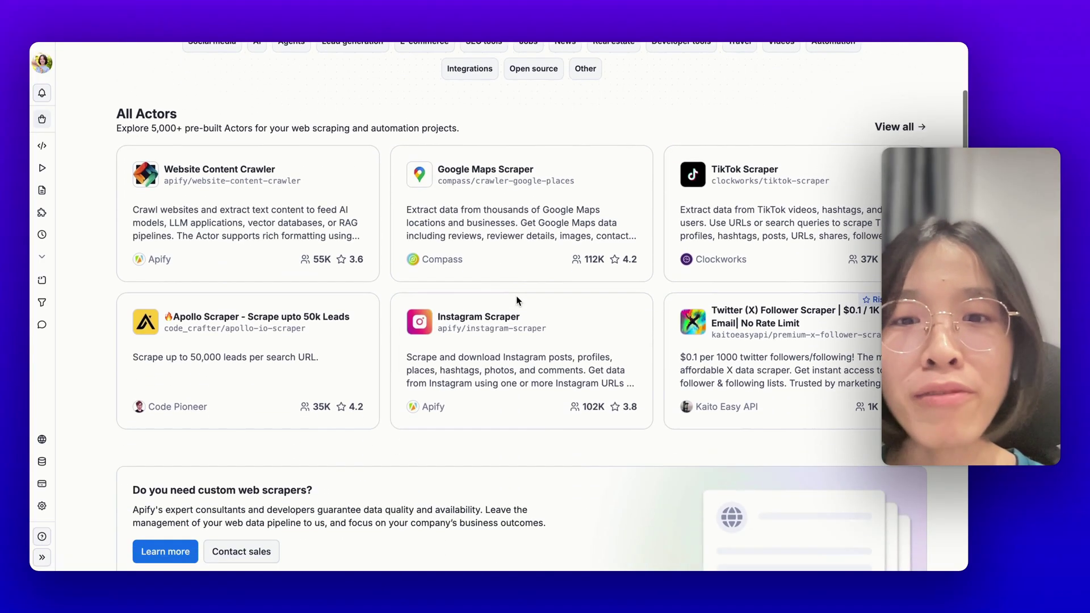
scroll(516, 296, down, 15)
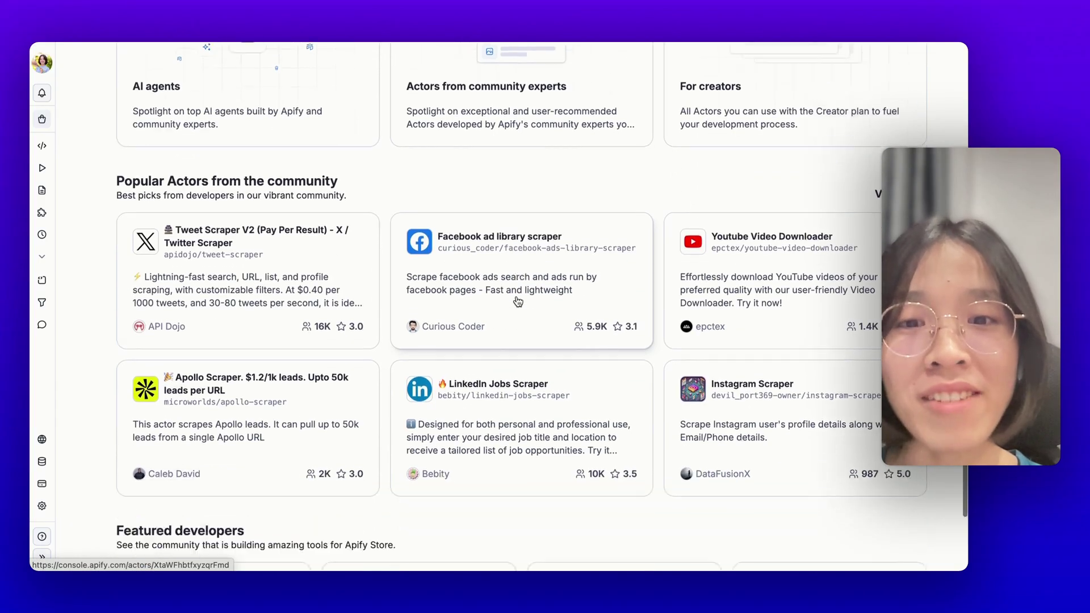
scroll(518, 302, down, 2)
scroll(518, 301, up, 20)
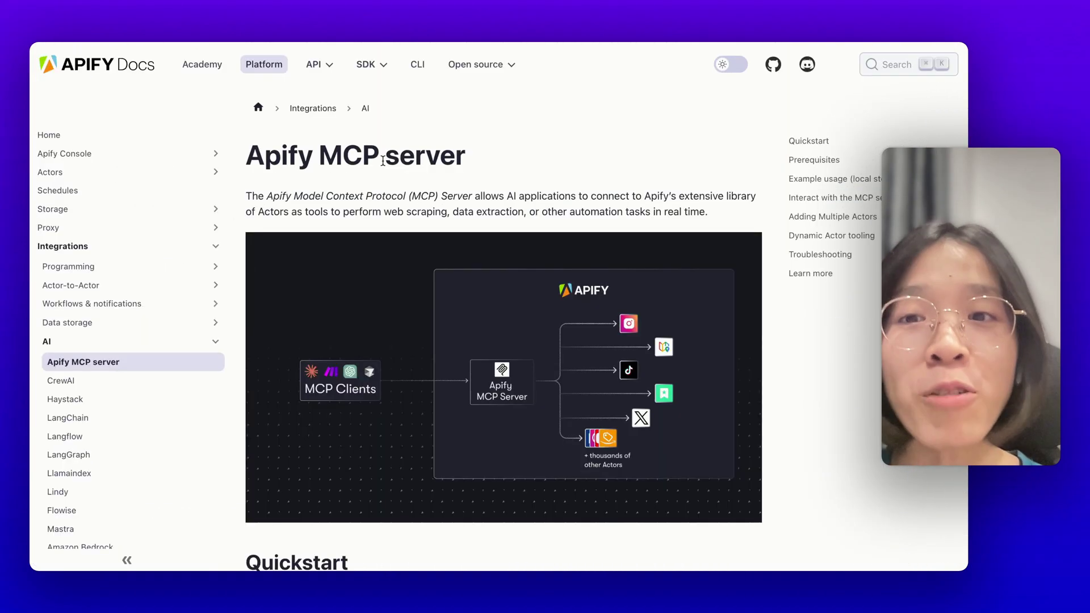
Highlight the 'Apify MCP server' page title in Apify Docs, then clear the selection
drag(248, 154, 505, 163)
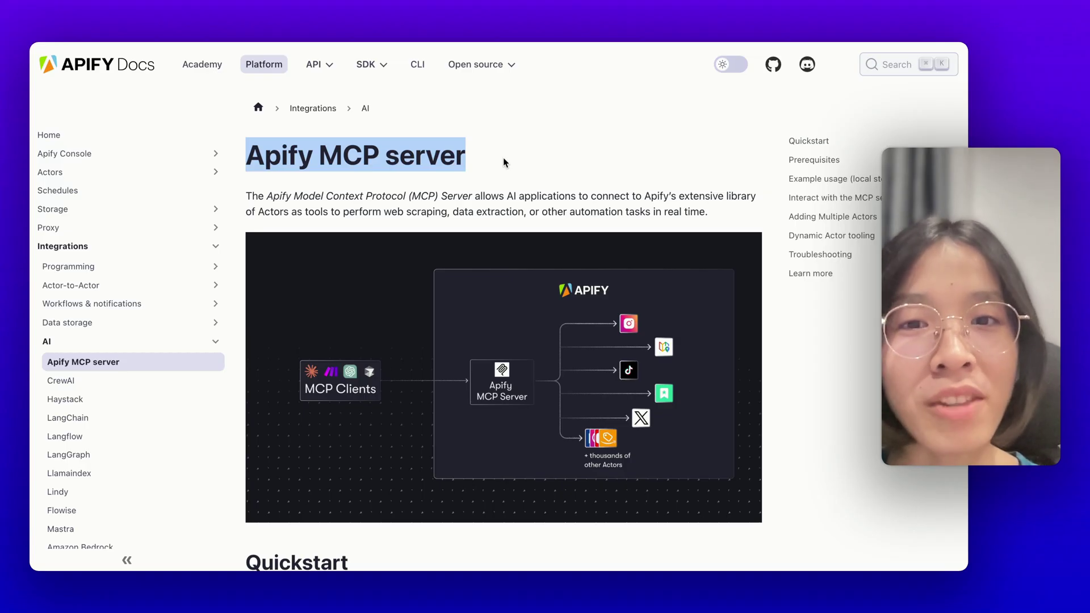
click(503, 163)
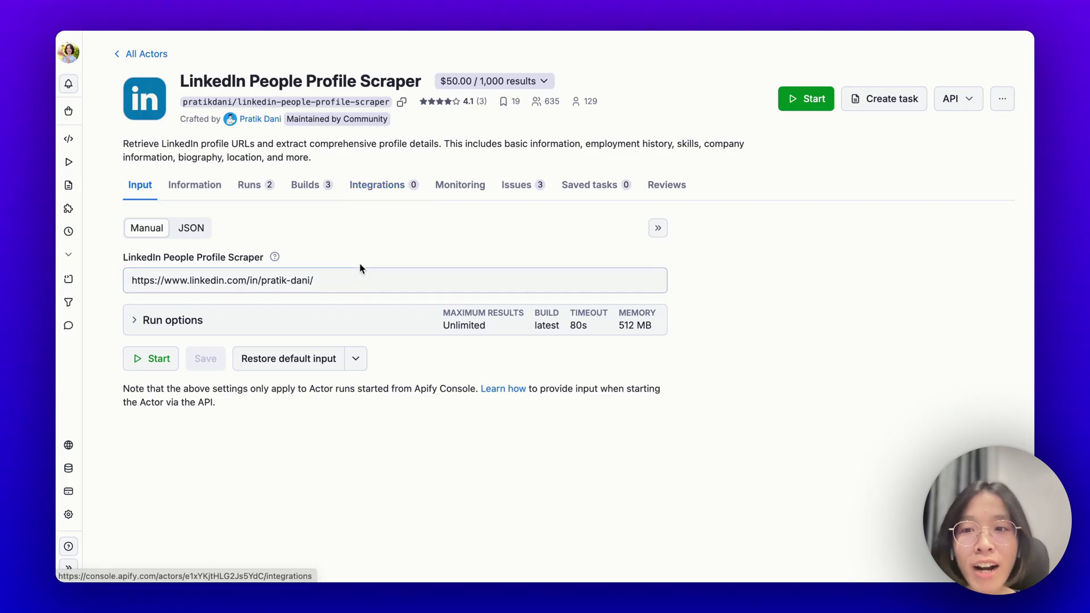
Inspect the LinkedIn People Profile Scraper title and its LinkedIn profile URL input value
click(337, 281)
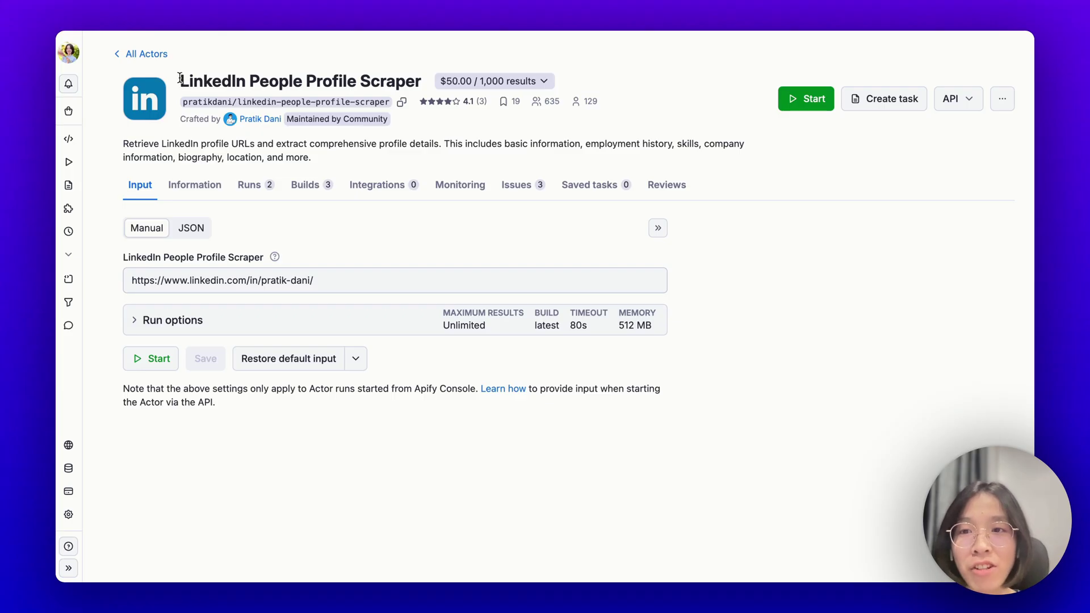
drag(180, 81, 423, 87)
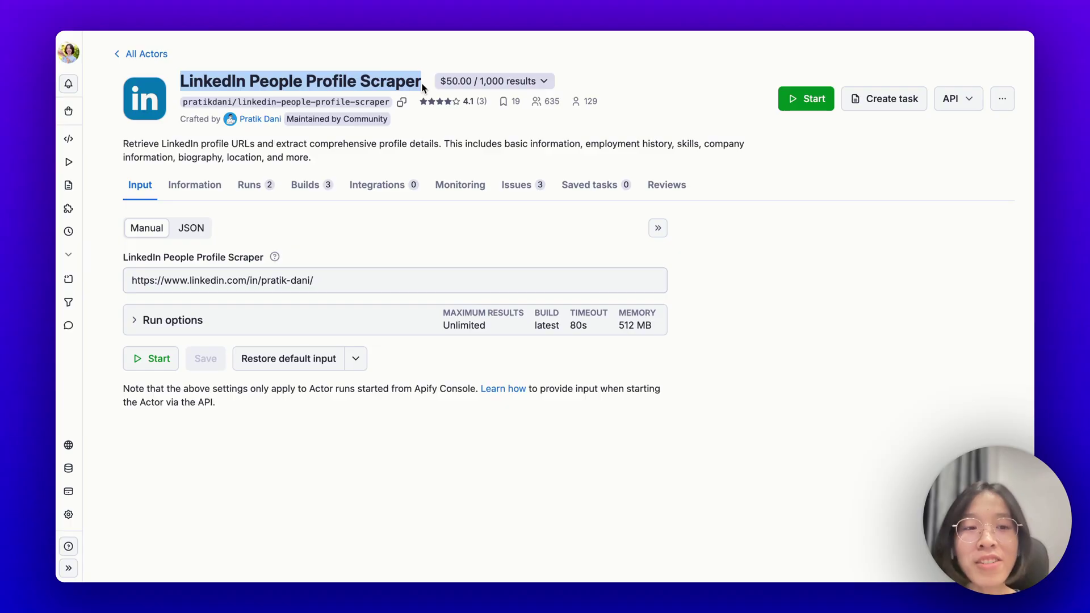
triple_click(179, 284)
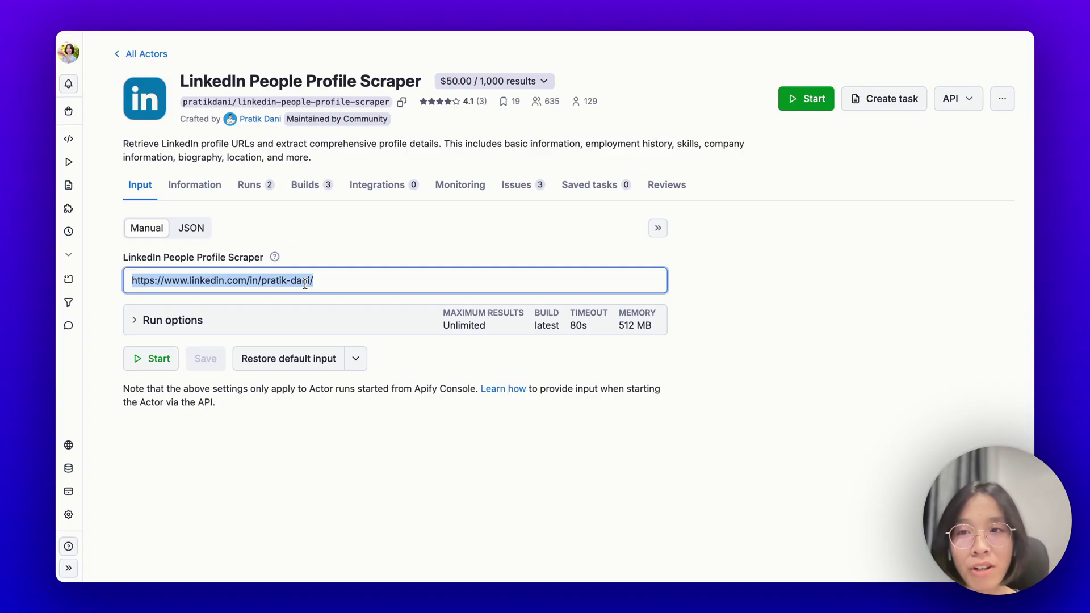
In MindPal, create a new agent generated with AI from the description 'analyze linkedin profile'
key(ctrl+Left)
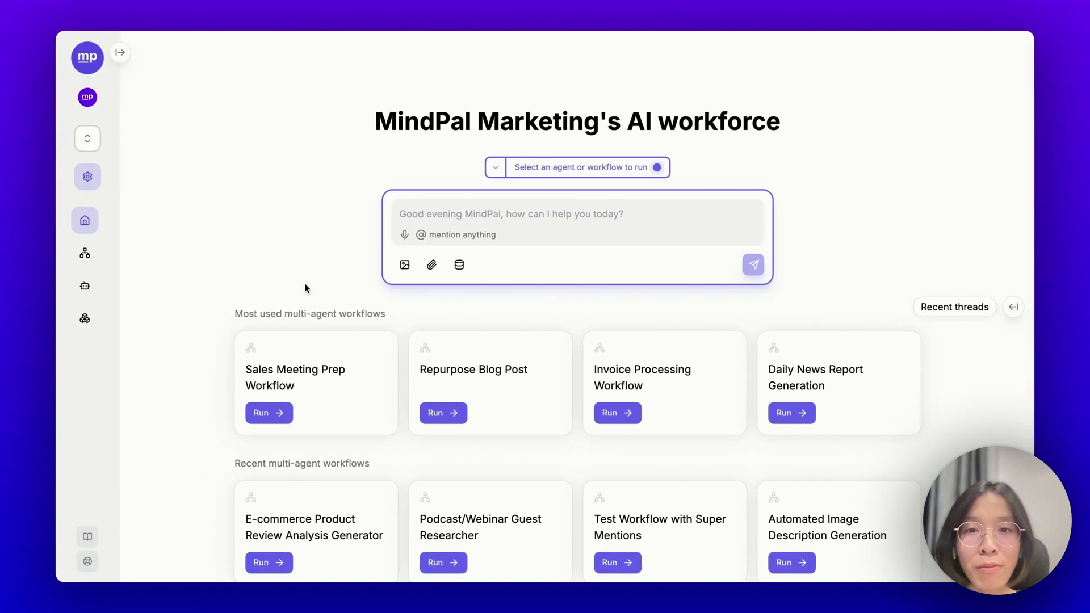
click(539, 171)
click(655, 239)
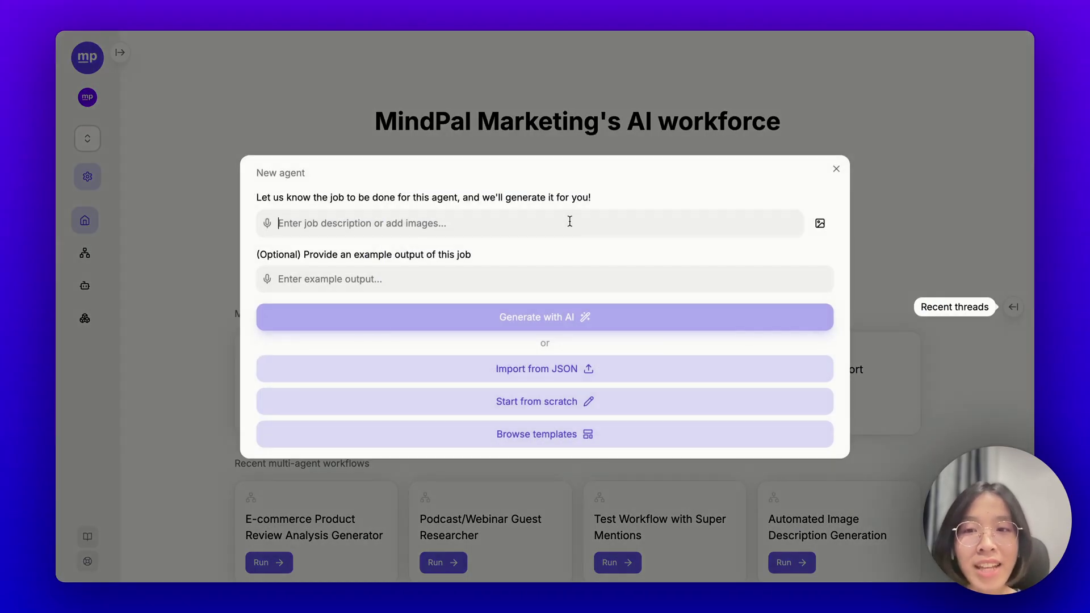
text(analyze linkedin profile)
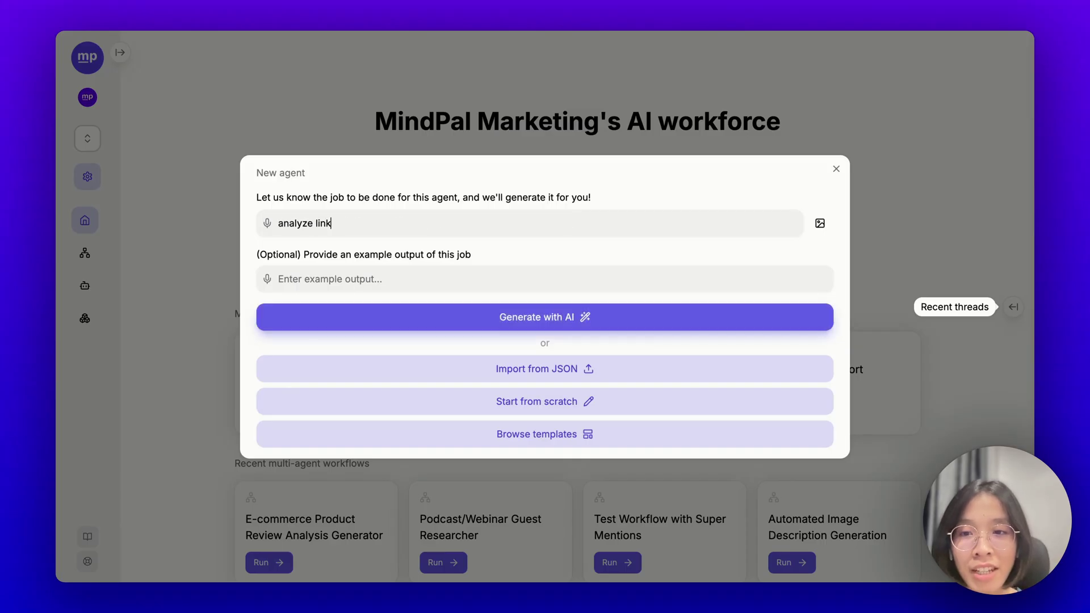
click(564, 322)
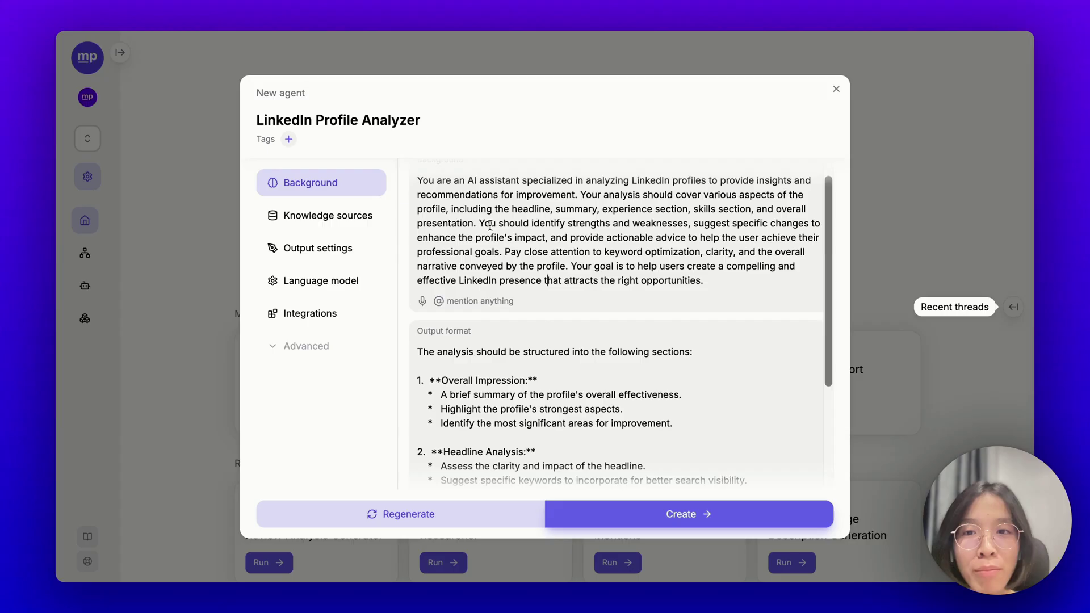
Review the generated LinkedIn Profile Analyzer background and structured output format
scroll(490, 225, up, 1)
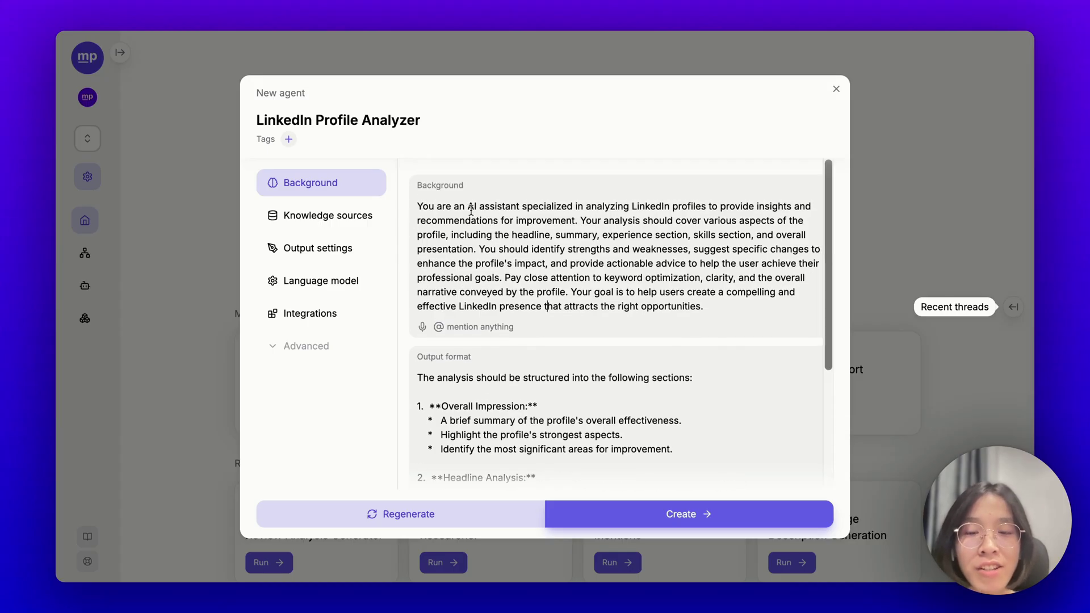
click(414, 185)
scroll(574, 281, down, 1)
scroll(544, 327, down, 2)
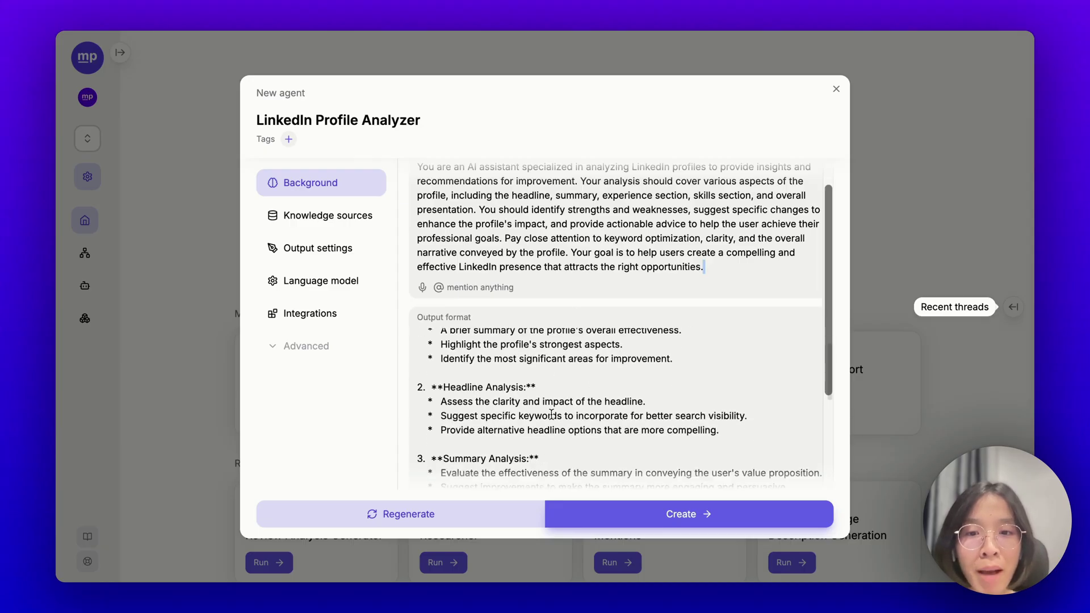
scroll(537, 330, up, 4)
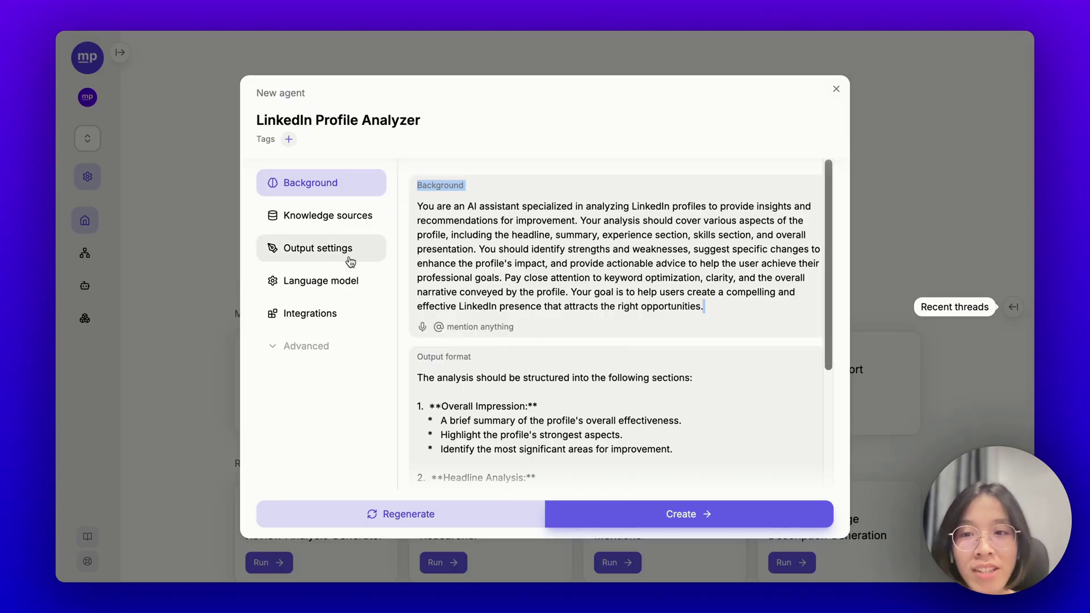
Under the agent's Integrations MCPs tab, add a remote MCP server named 'Apify MCP'
click(344, 319)
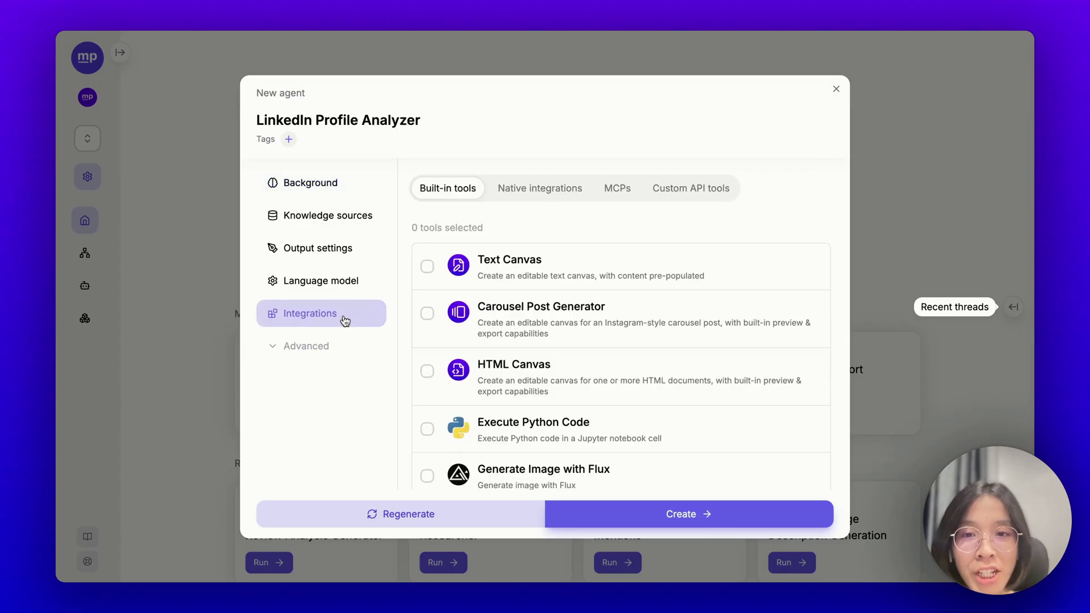
click(617, 192)
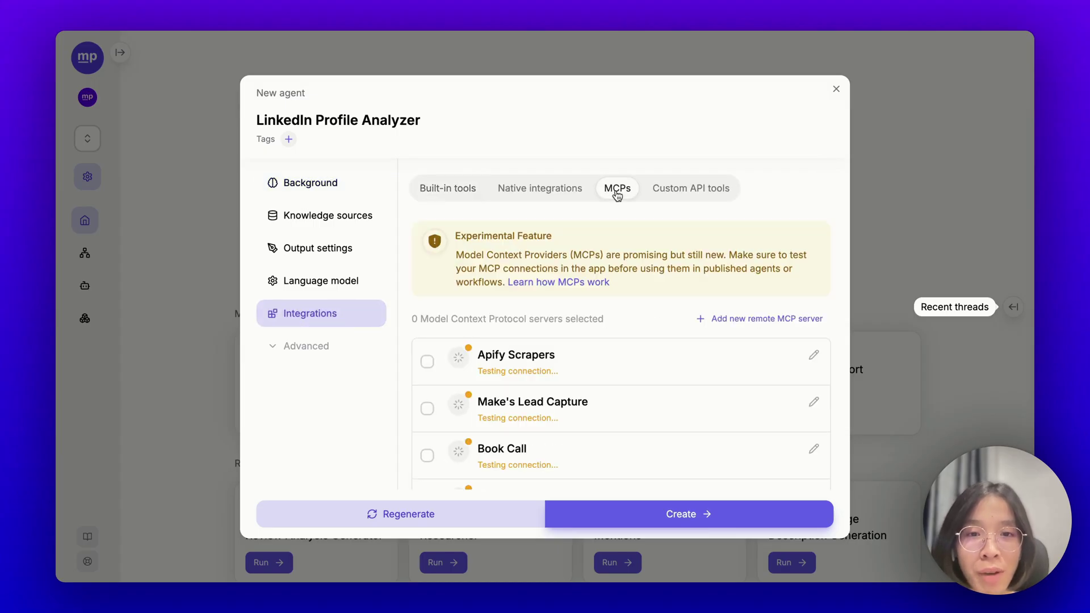
click(742, 319)
click(572, 233)
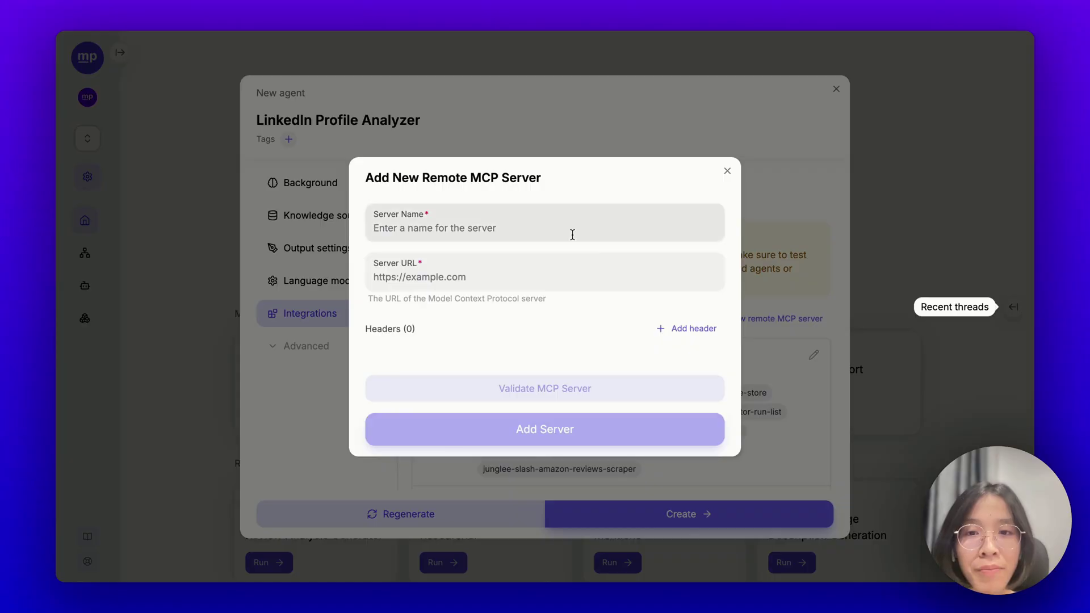
text(Apify MCP)
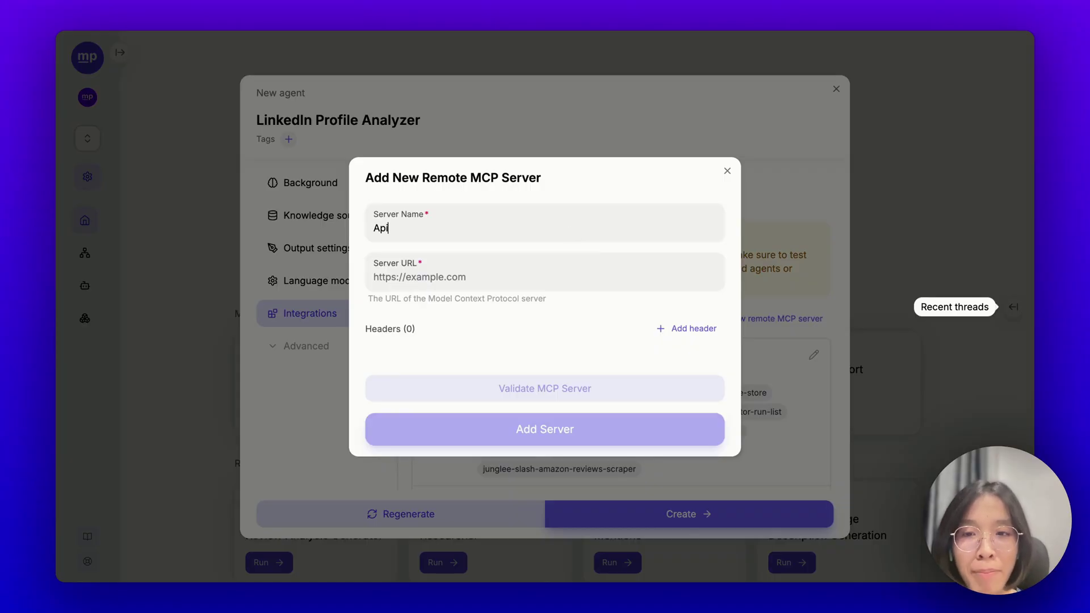
click(547, 280)
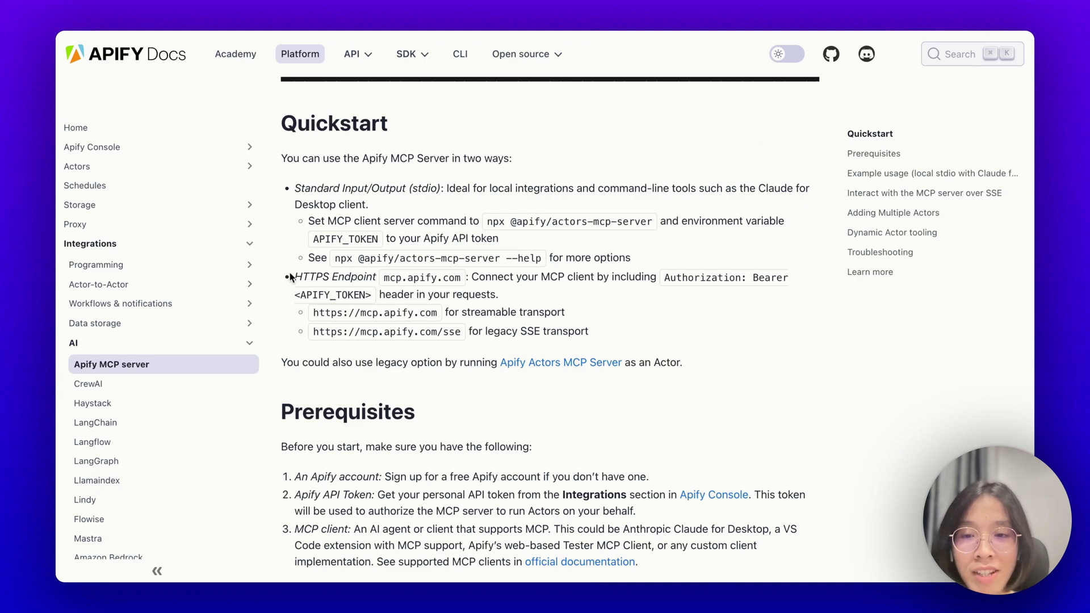
drag(291, 274, 396, 278)
drag(520, 331, 597, 336)
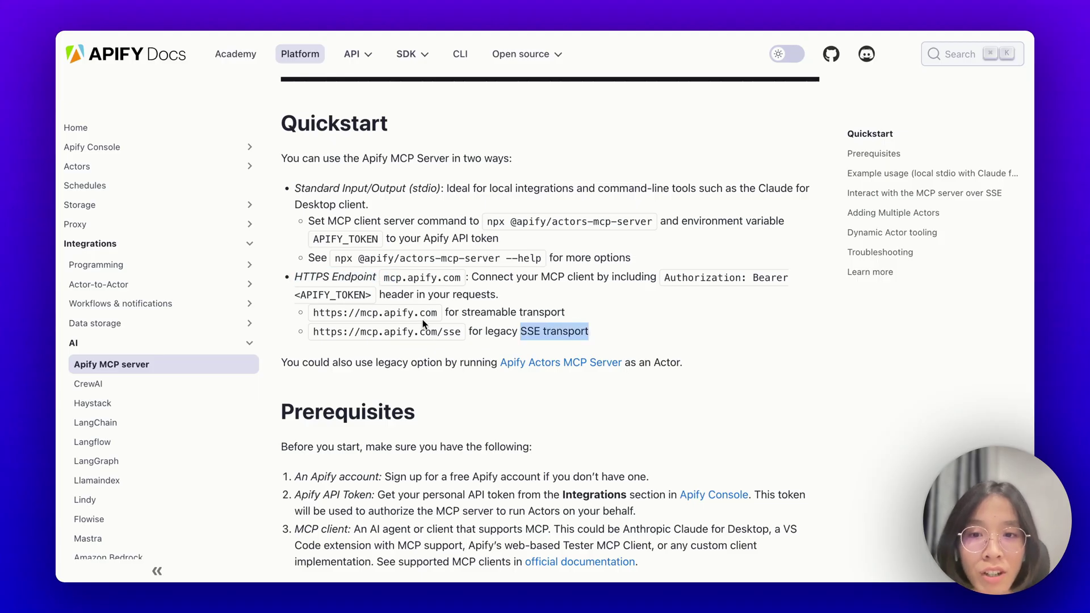
drag(439, 314, 311, 316)
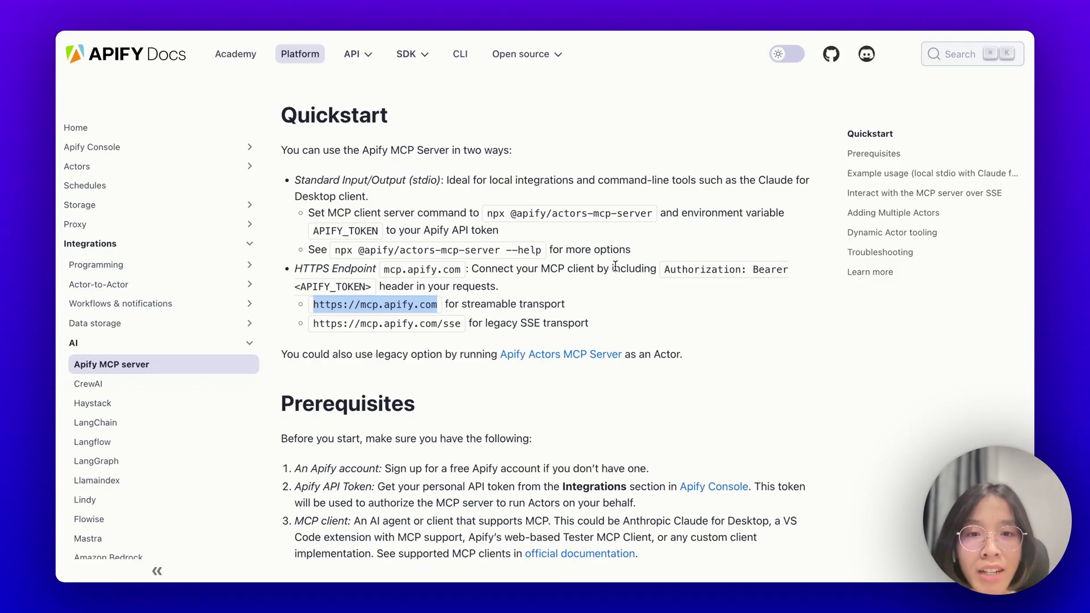
drag(612, 269, 370, 291)
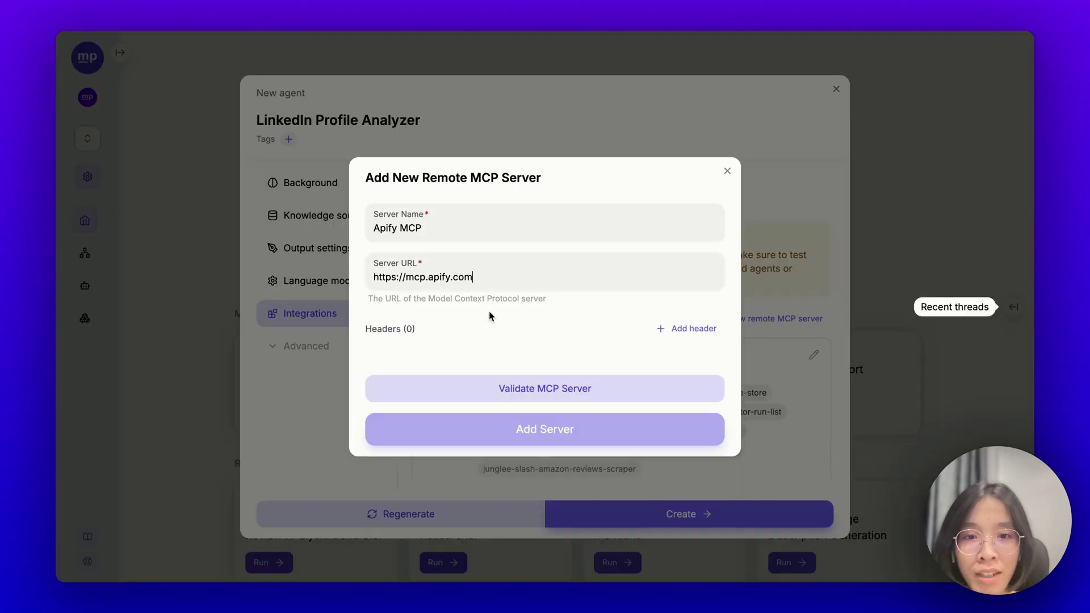
Add an 'Authorization' header whose value is 'Bearer' followed by the pasted Apify API token
click(674, 319)
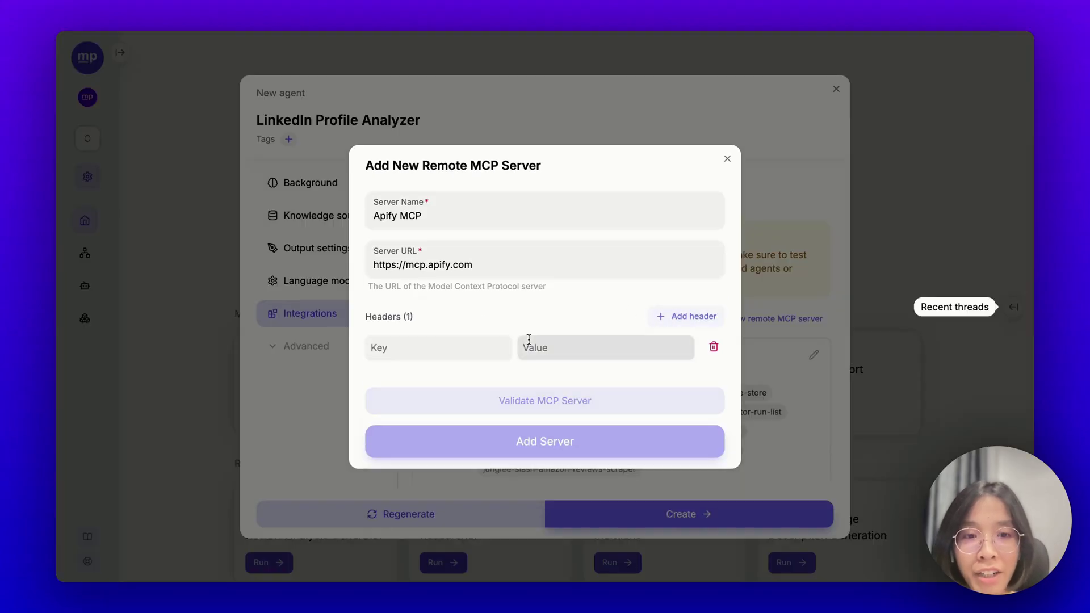
click(428, 347)
text(Authorization)
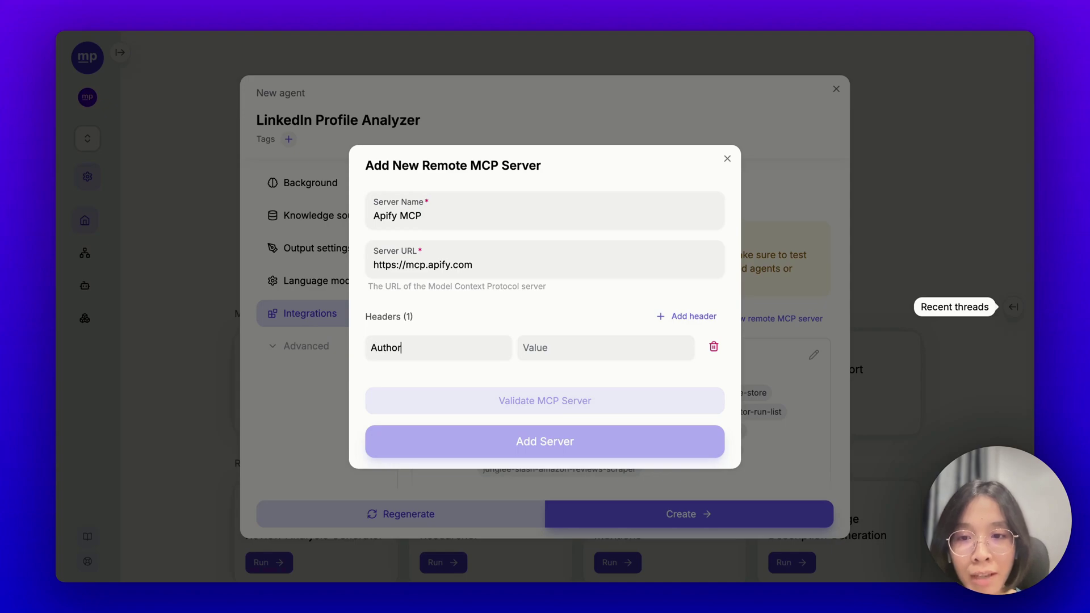
click(553, 345)
text(Bearer)
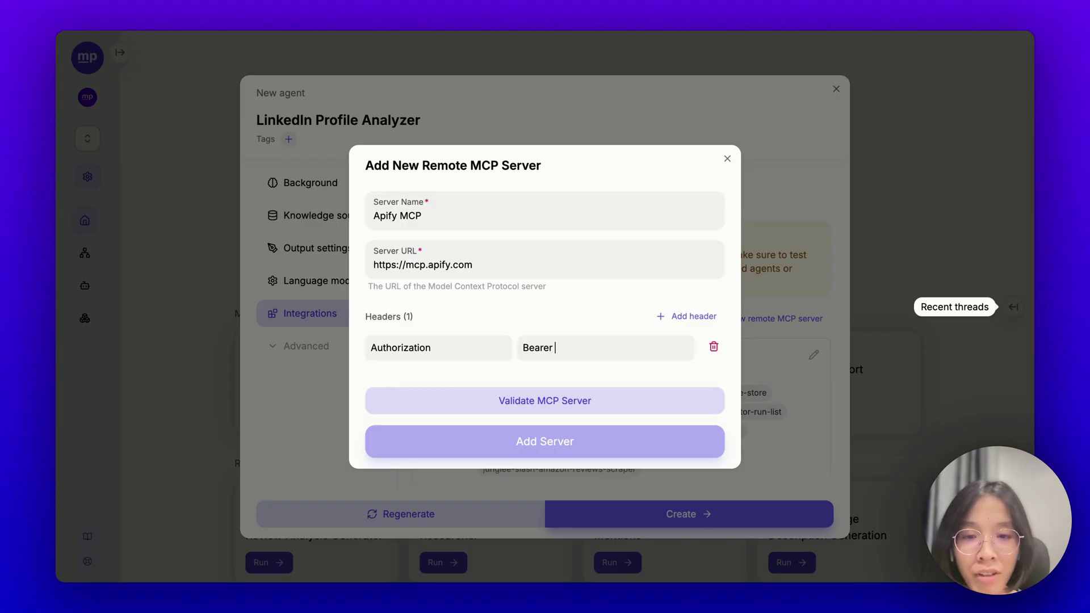
key(ctrl+v)
triple_click(562, 350)
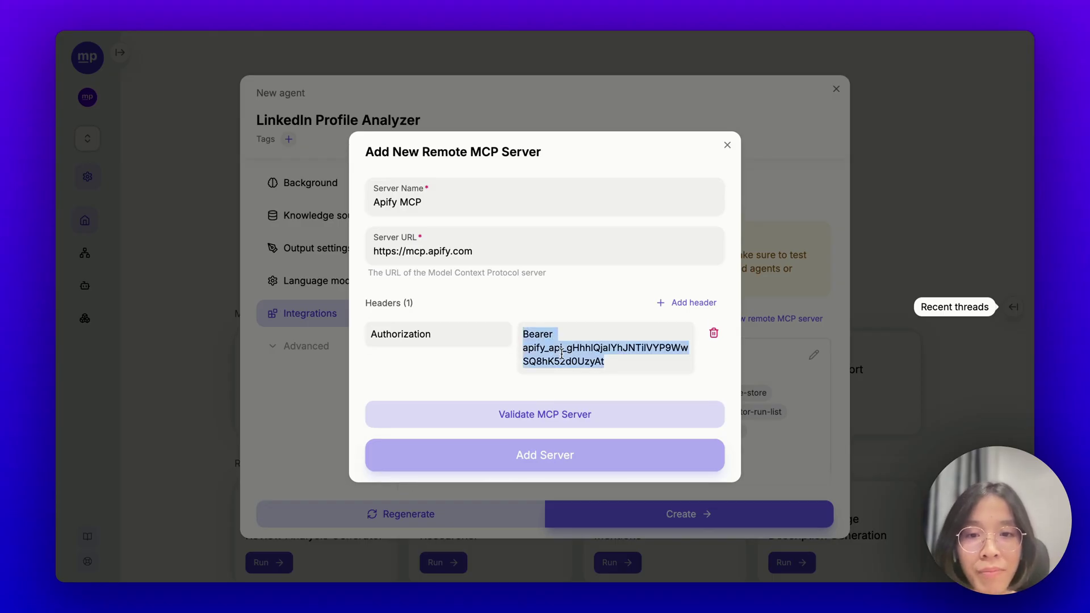
click(577, 361)
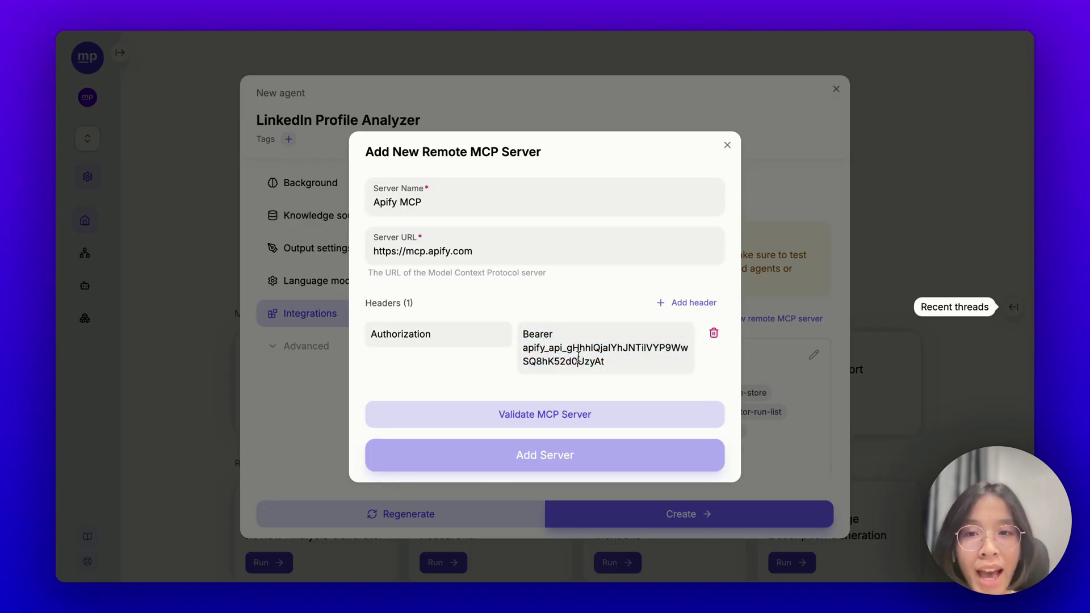
Validate the Apify MCP server and check its 16 tools, including apify-slash-rag-web-browser
click(515, 423)
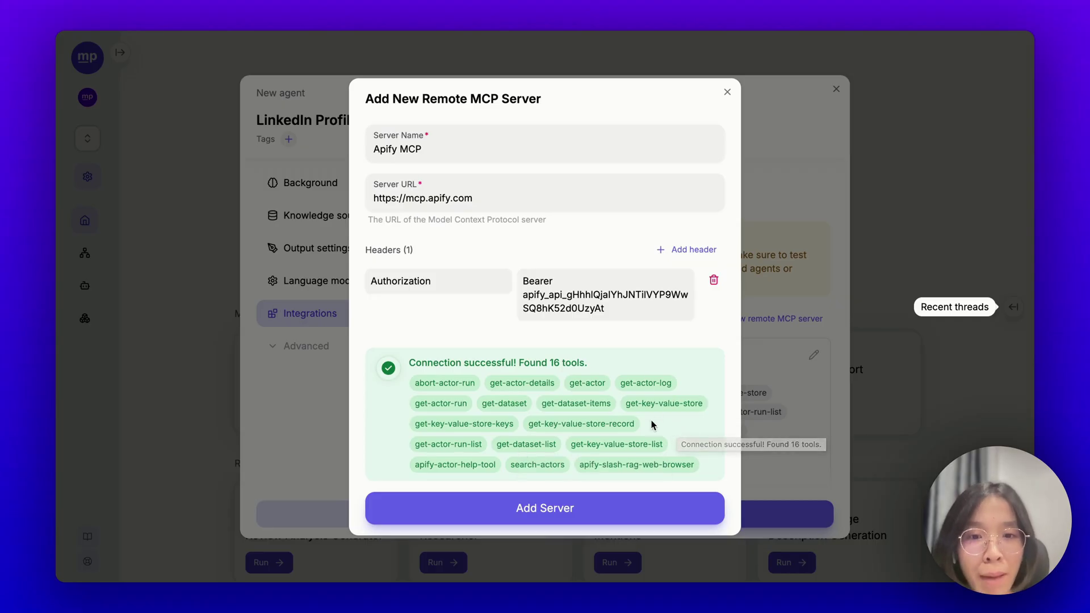
double_click(604, 464)
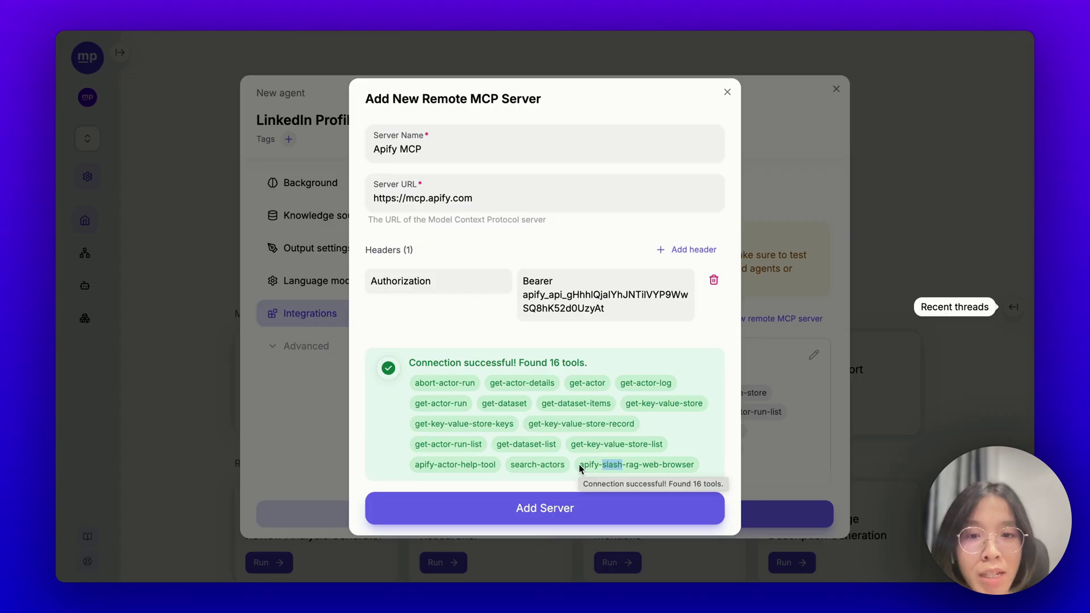
drag(580, 466, 694, 466)
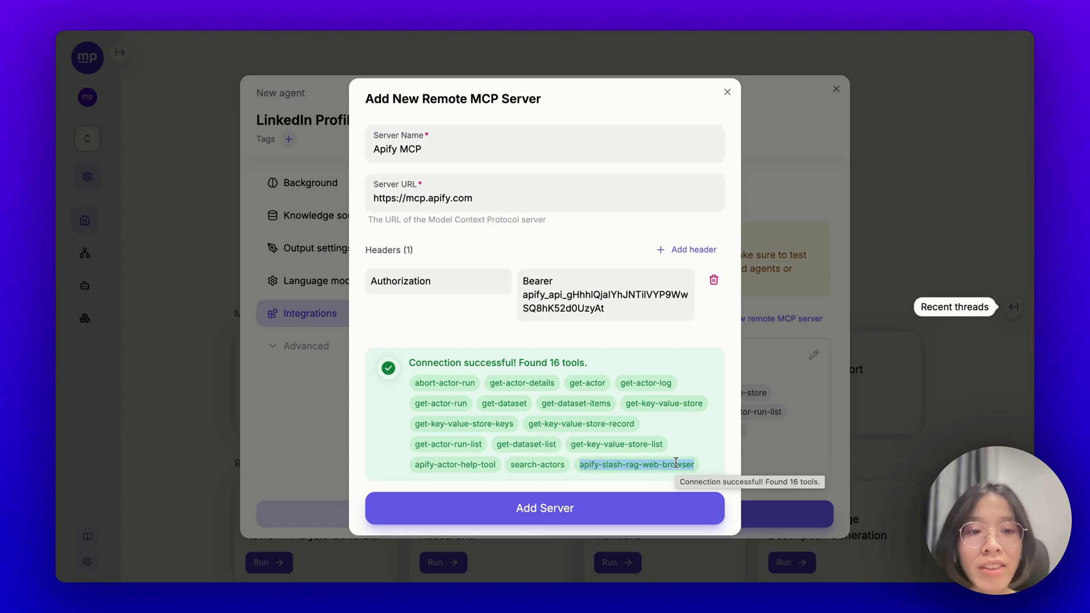
Append '/?actors=pratikdani/linkedin-people-profile-scraper' to the server URL, copying the slug from Apify Console
click(499, 200)
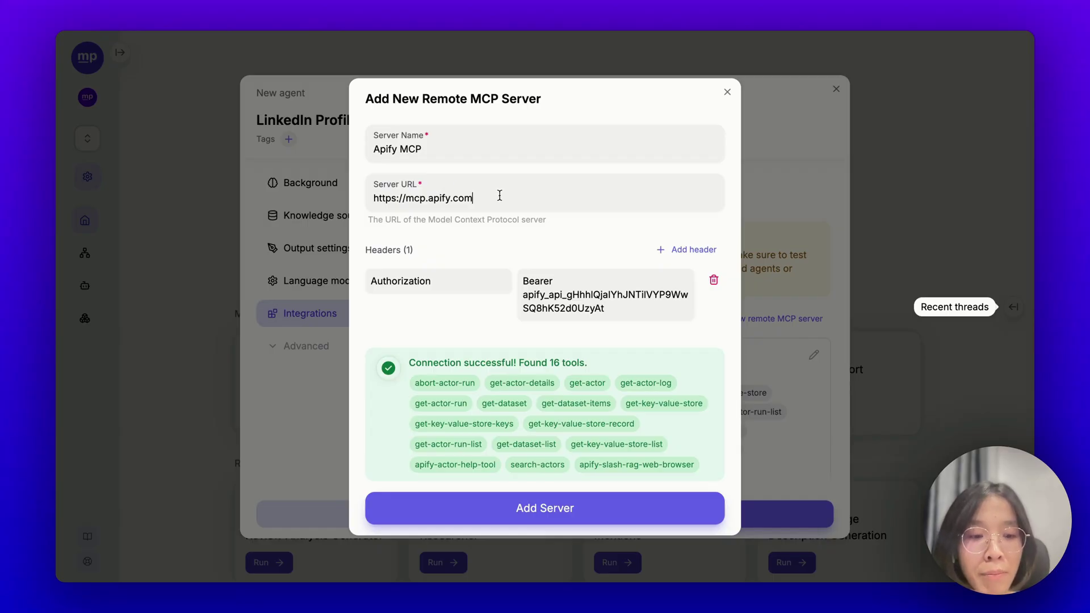
text(/)
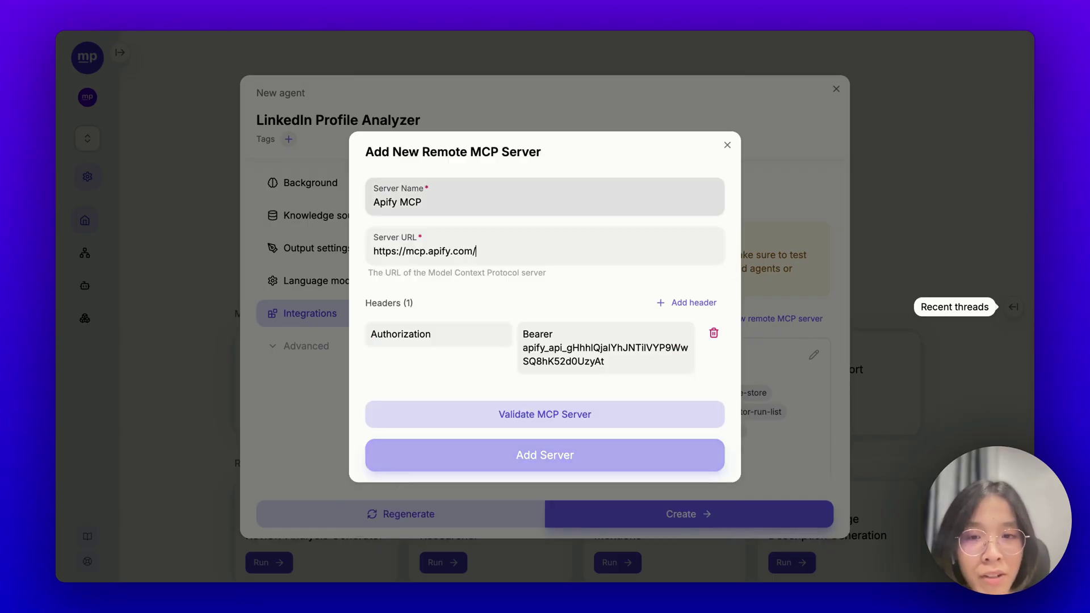
text(?actors=)
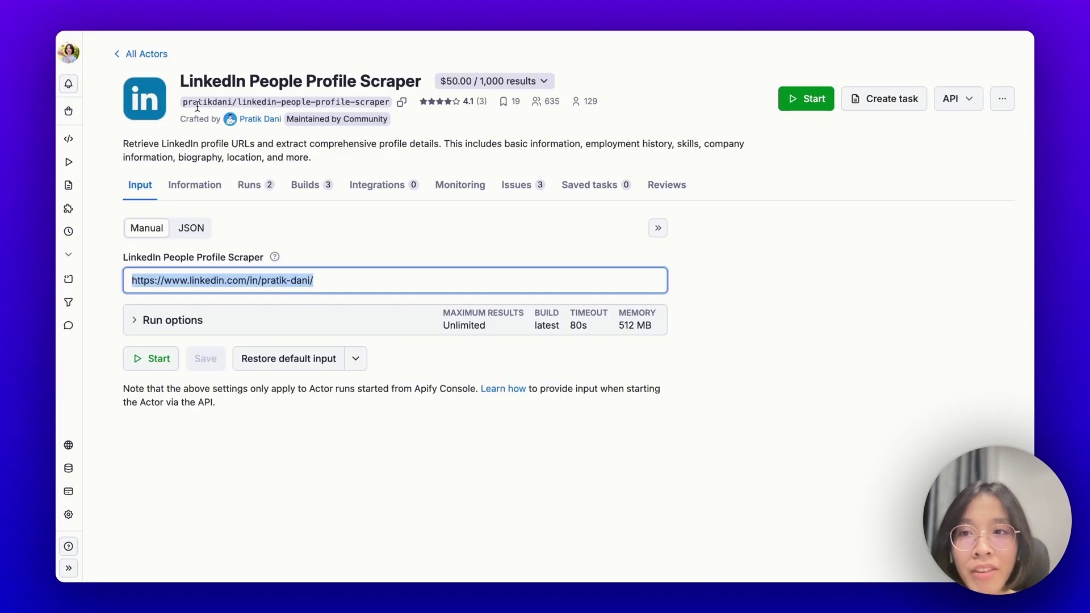
drag(183, 102, 388, 101)
click(399, 105)
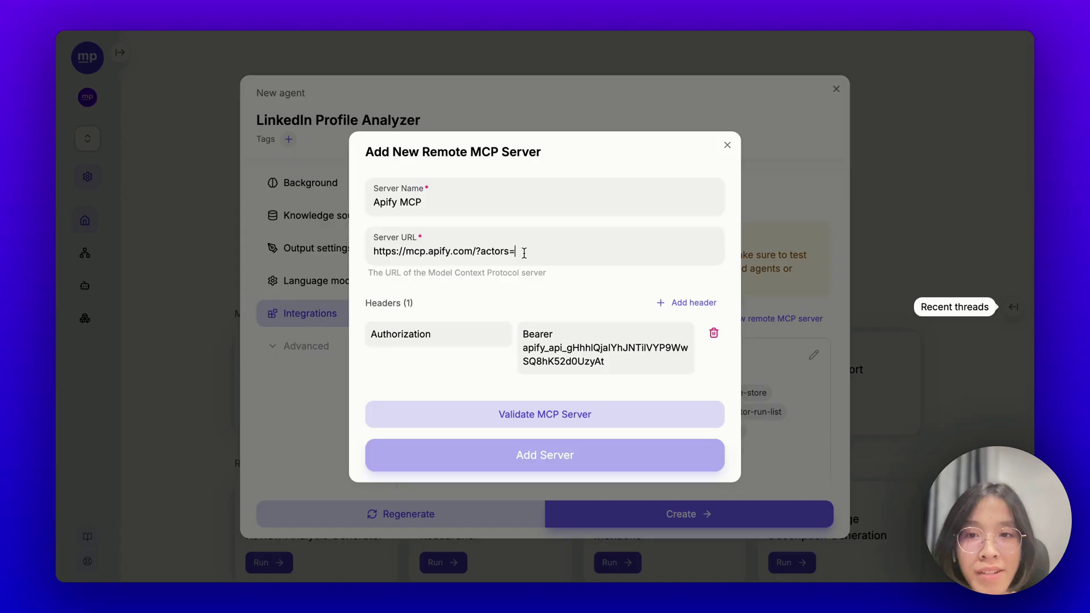
key(ctrl+v)
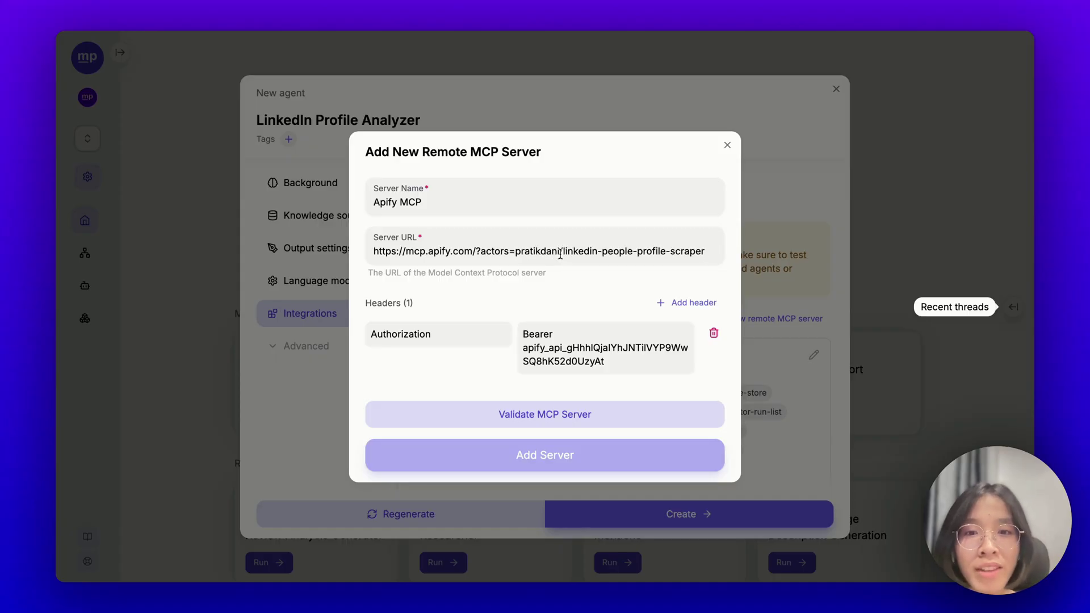
Replace the slash after 'pratikdani' in the server URL with '%2F'
click(561, 252)
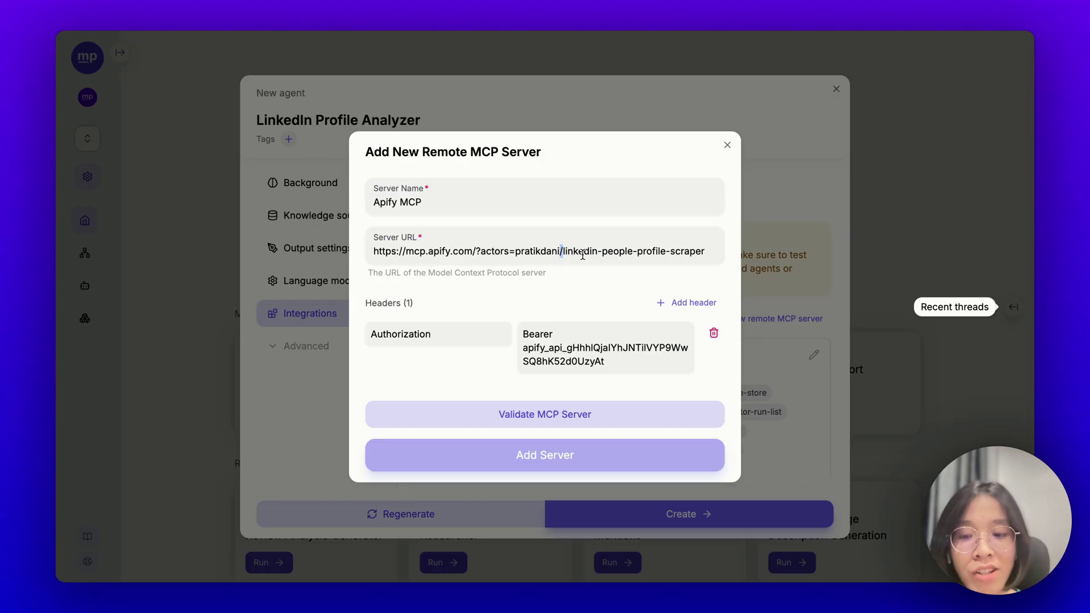
text(%2F)
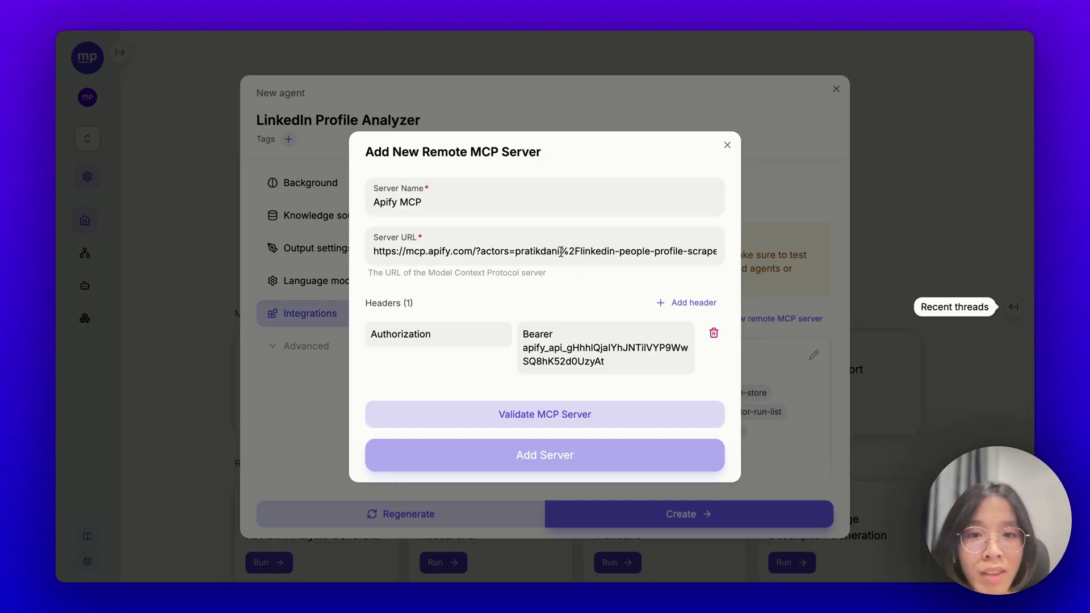
drag(561, 251, 580, 252)
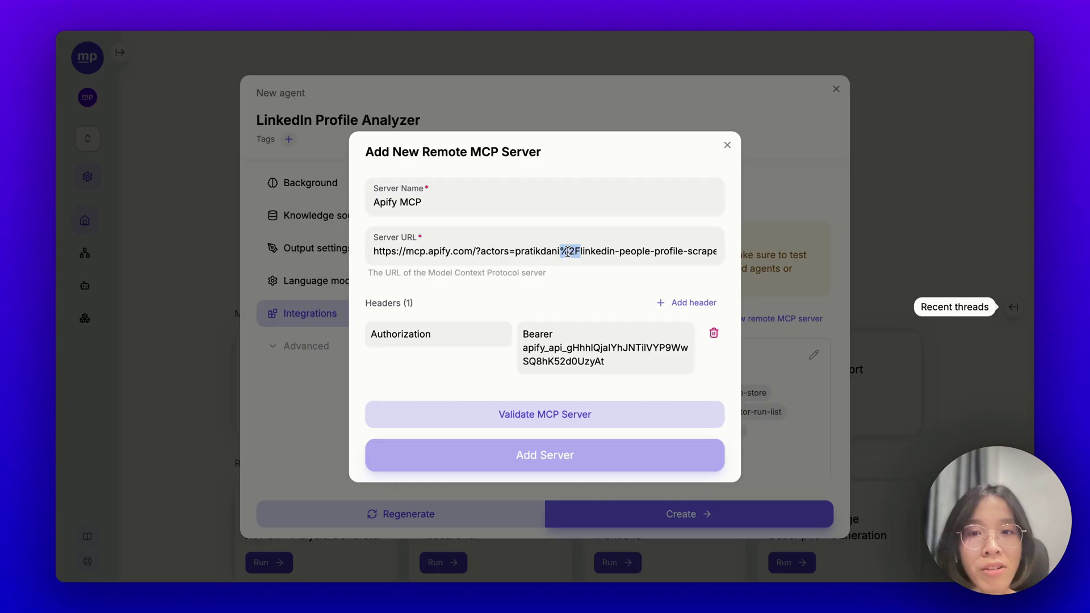
Validate the Apify MCP server and confirm the LinkedIn profile scraper appears among its 16 tools
click(563, 417)
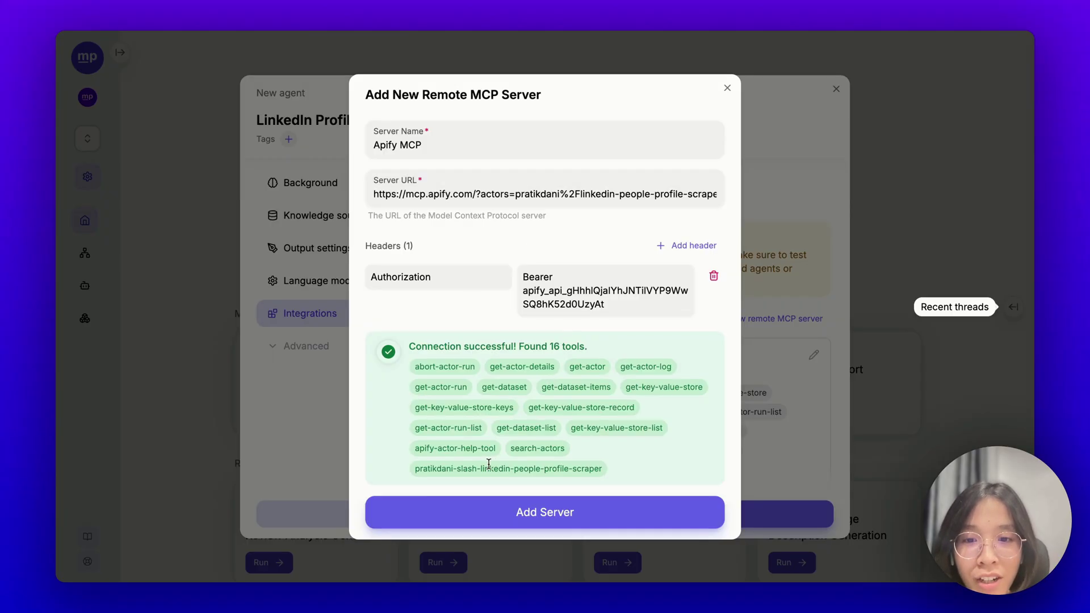
drag(414, 468, 603, 469)
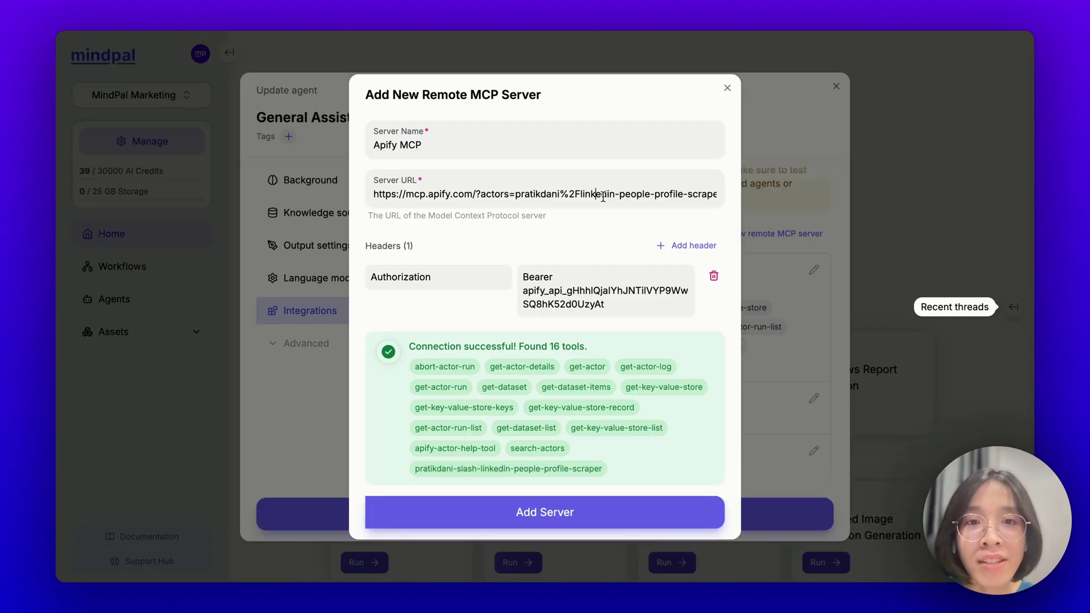
drag(560, 194, 711, 196)
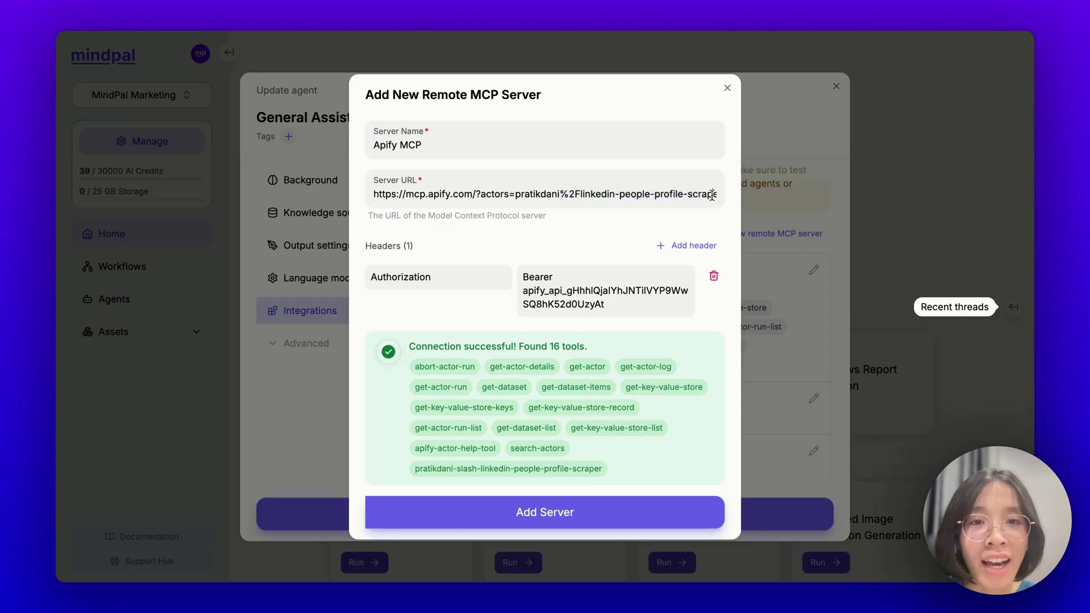
Append a comma to the end of the server URL to list another actor
double_click(712, 196)
click(519, 195)
click(713, 195)
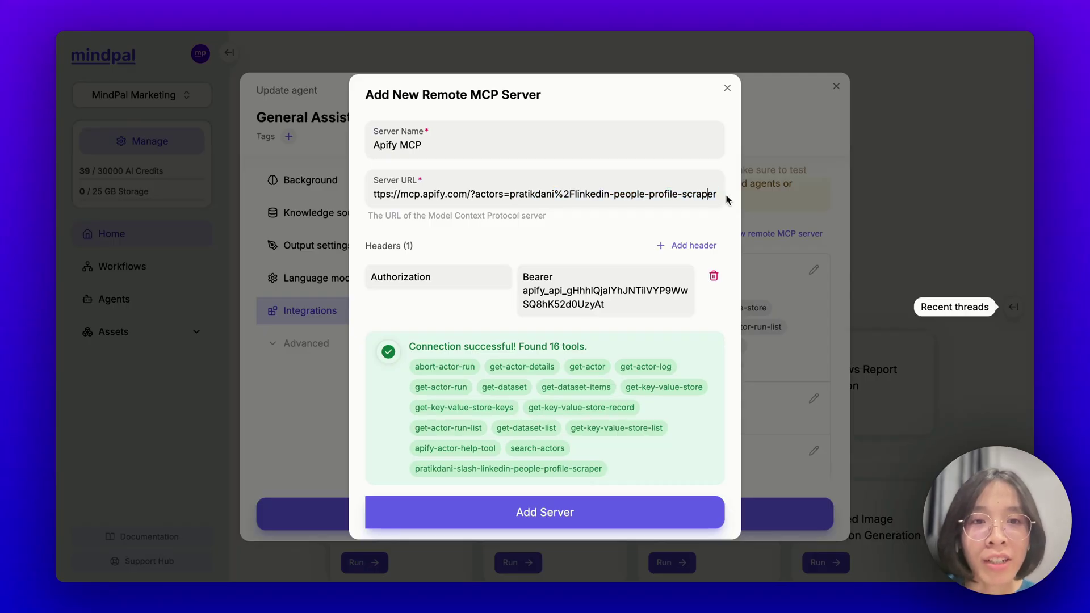
text(,)
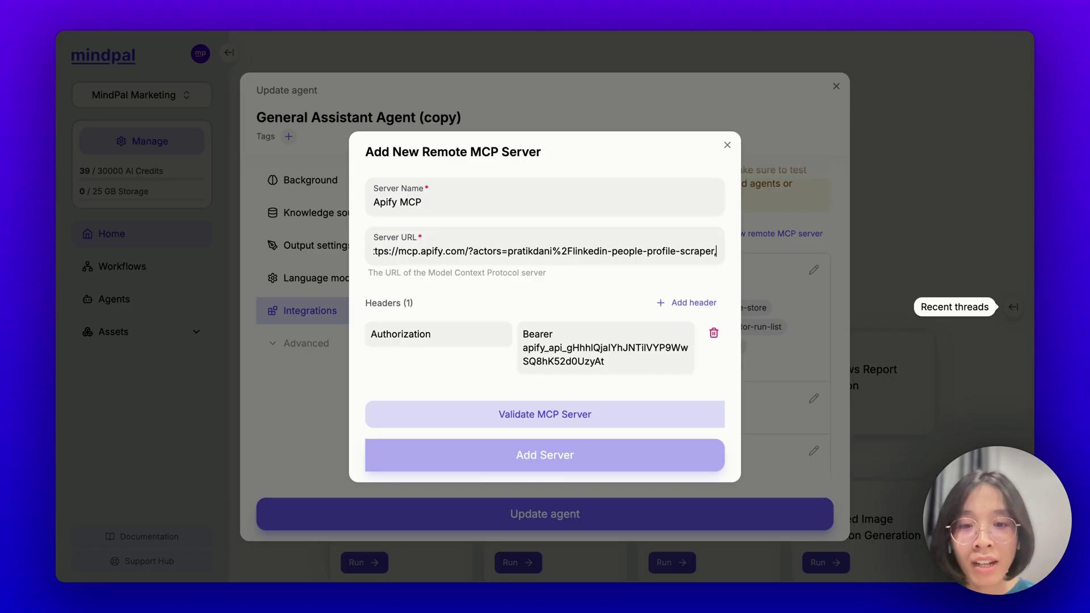
Add the junglee/amazon-reviews-scraper actor to the server URL, encoding its slash as %2F
key(super+v)
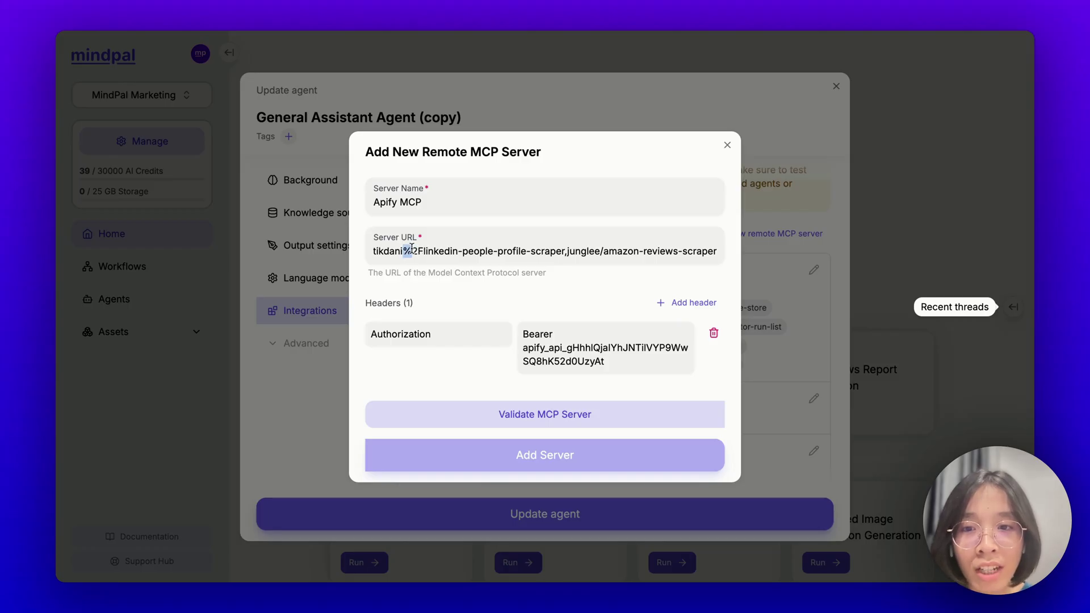
drag(424, 250, 402, 250)
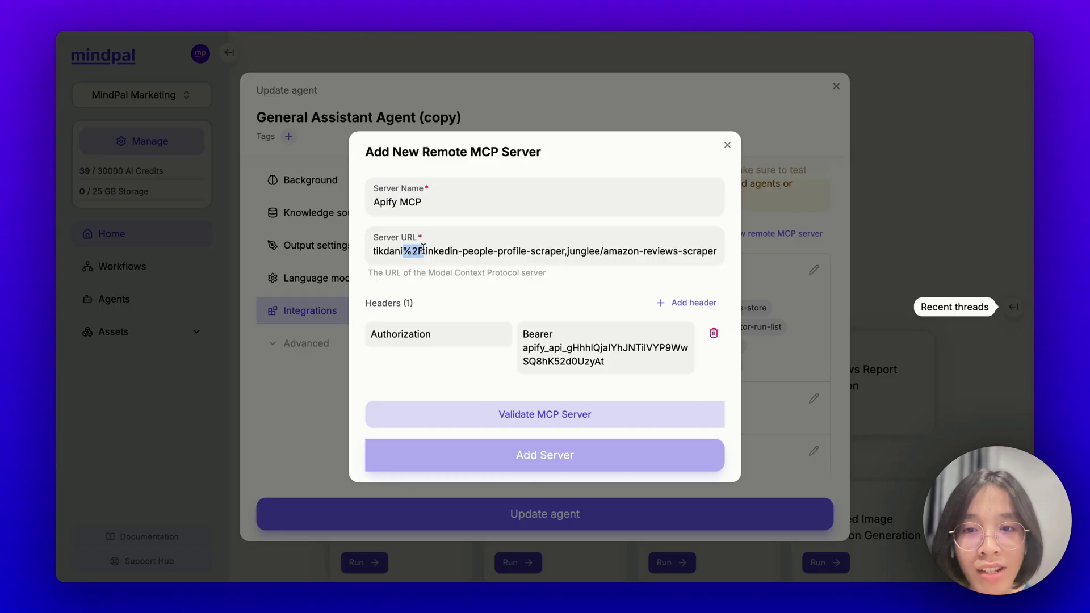
drag(604, 250, 600, 250)
key(ctrl+v)
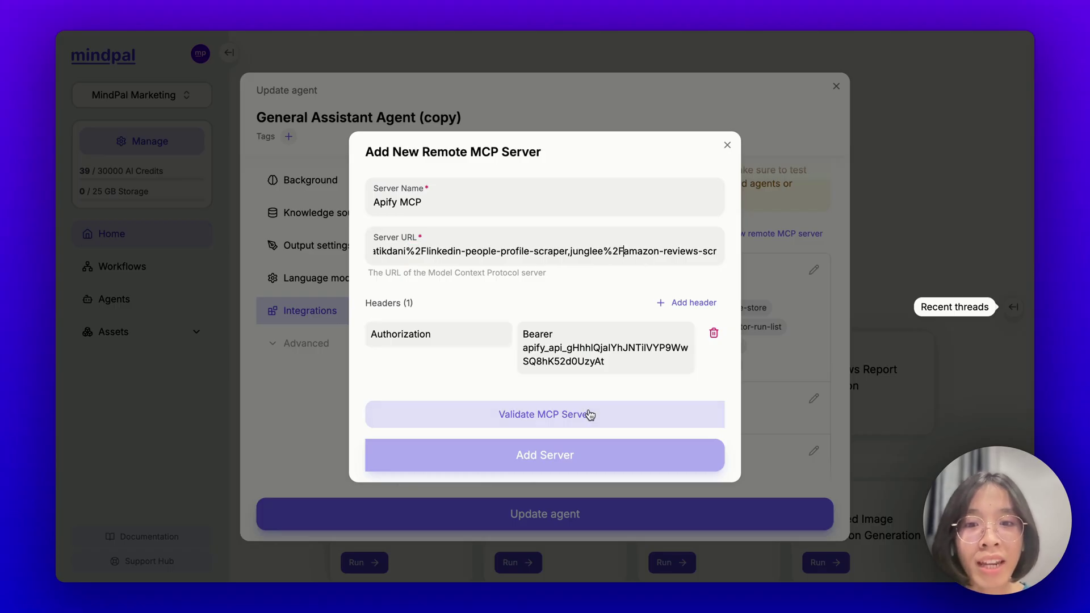
Re-validate the server and confirm the LinkedIn profile and Amazon reviews scraper tools are listed
click(591, 416)
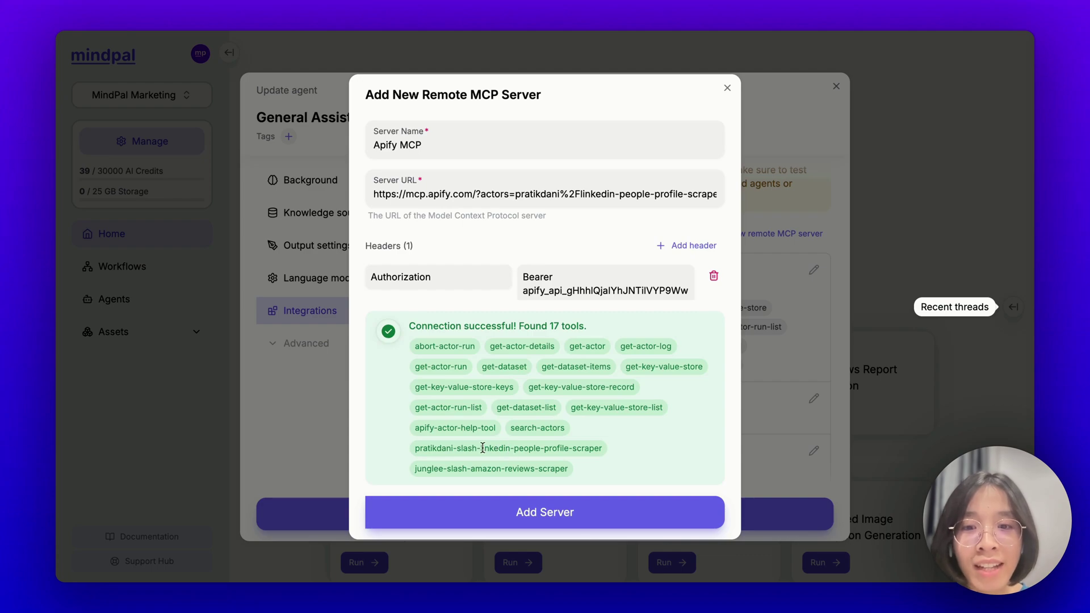
drag(482, 448, 600, 444)
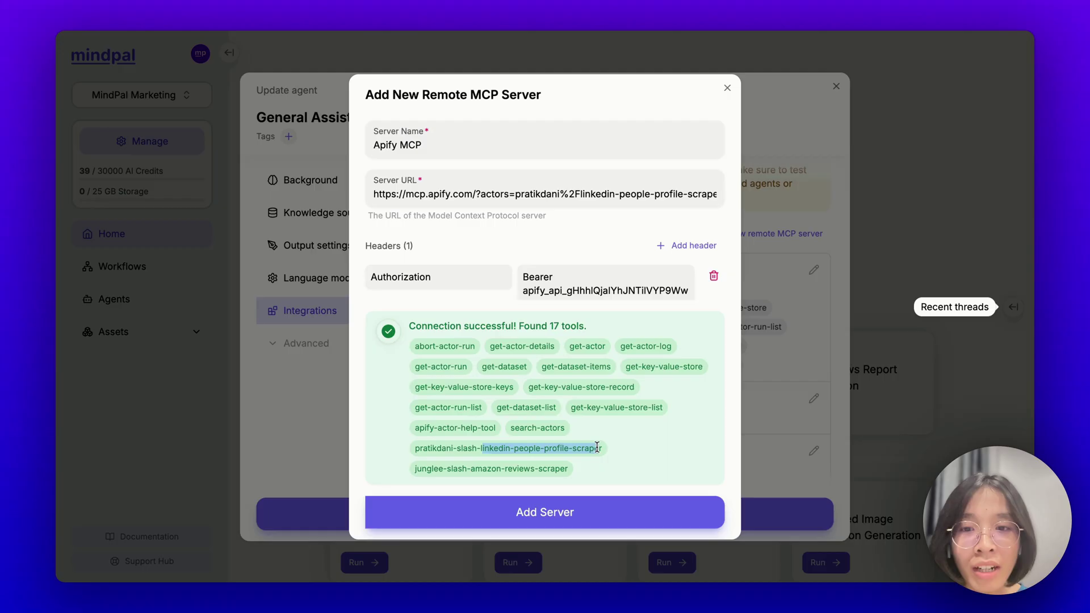
drag(597, 448, 602, 449)
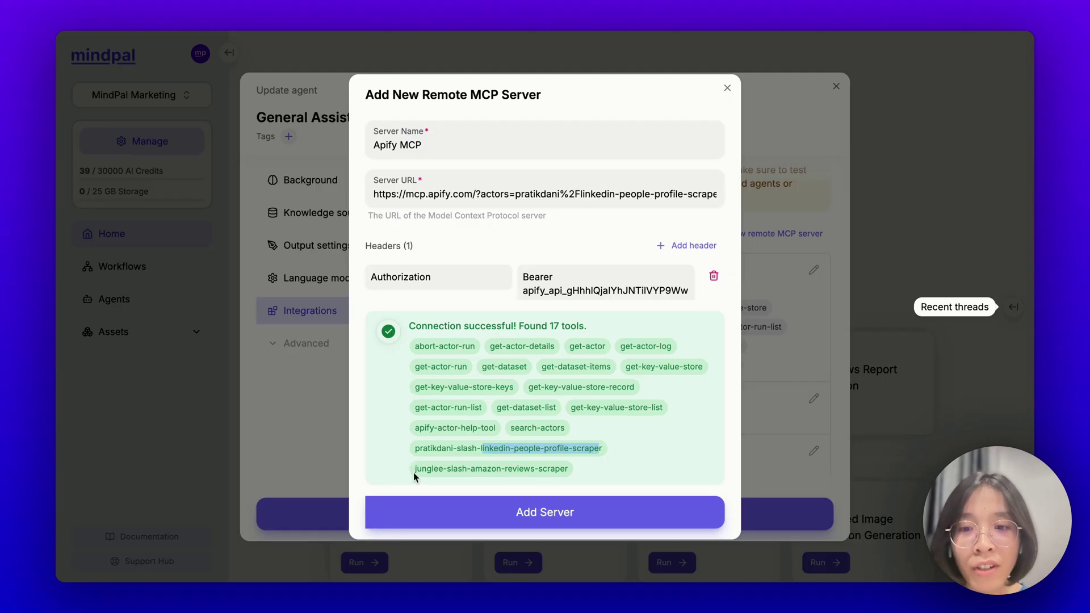
drag(413, 469, 566, 468)
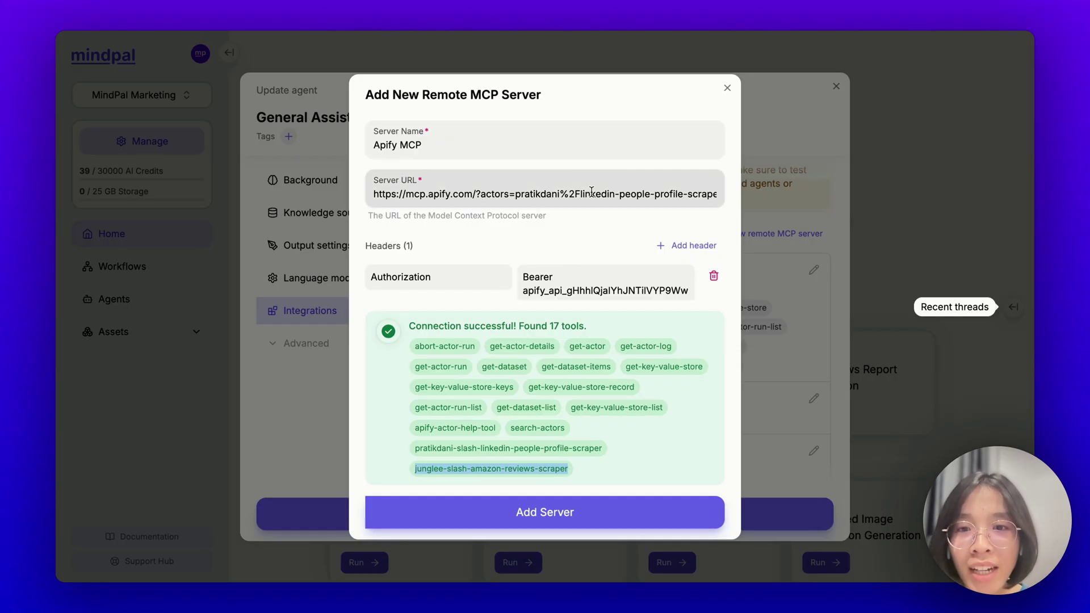
Select the amazon-reviews-scraper portion at the end of the server URL
triple_click(669, 195)
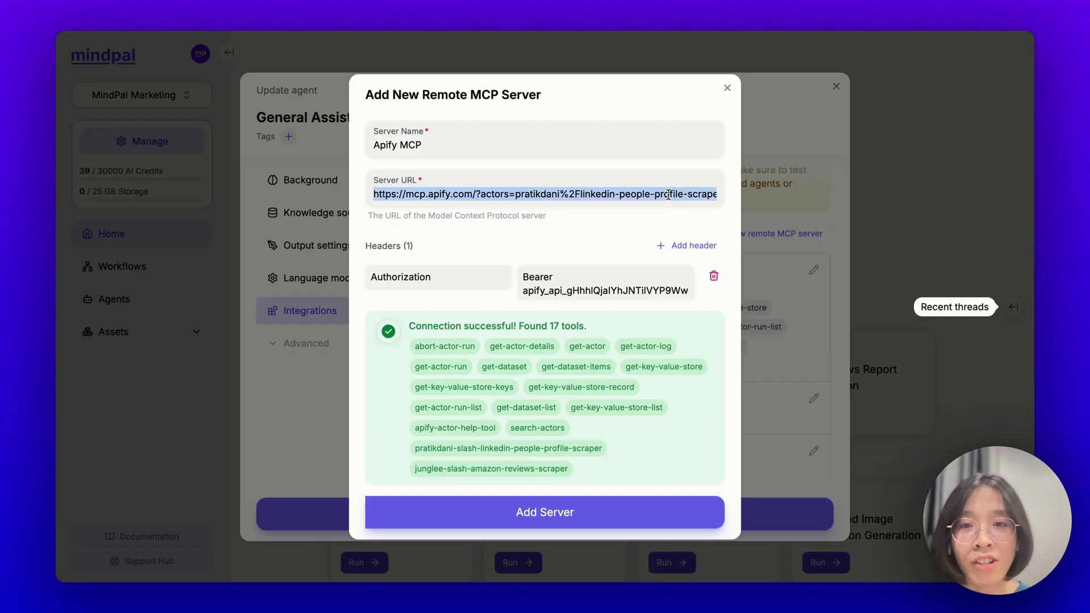
key(End)
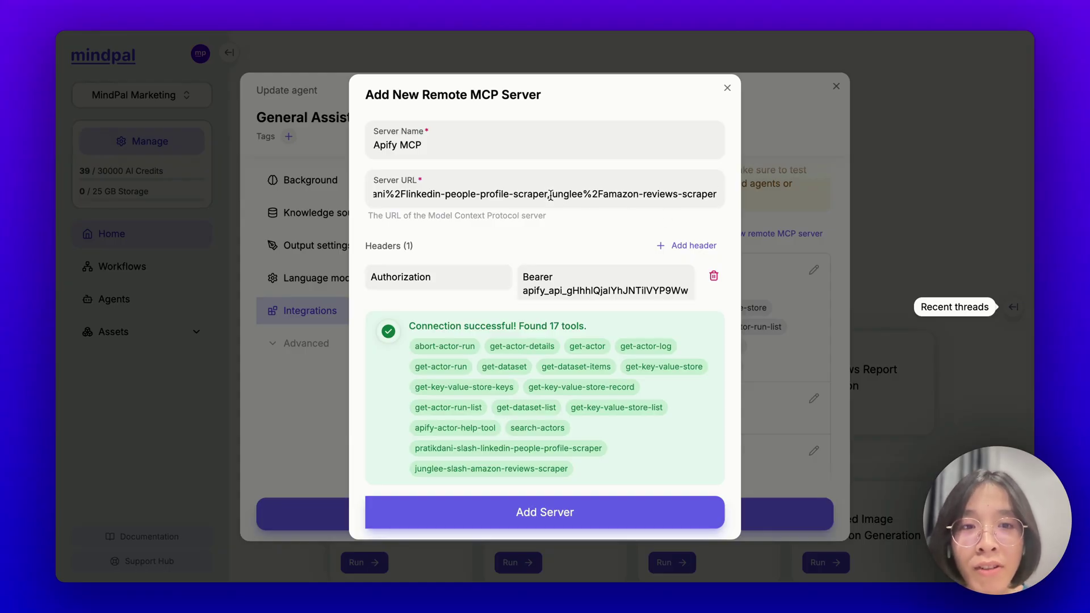
drag(549, 195, 719, 193)
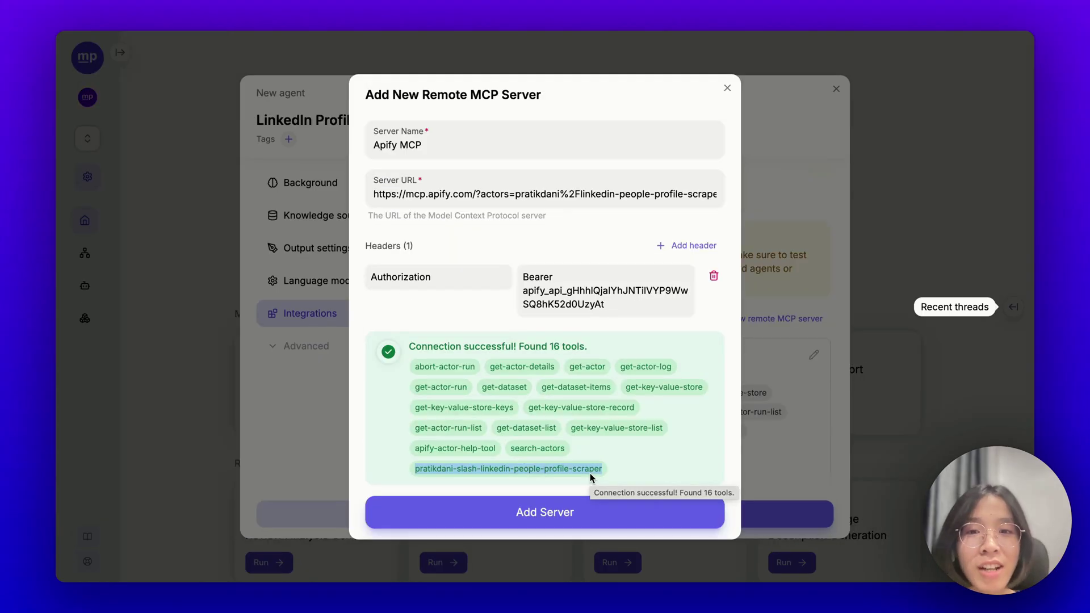
Add the Apify MCP server as an integration, check its get-dataset-items tool, and return to Background
click(550, 516)
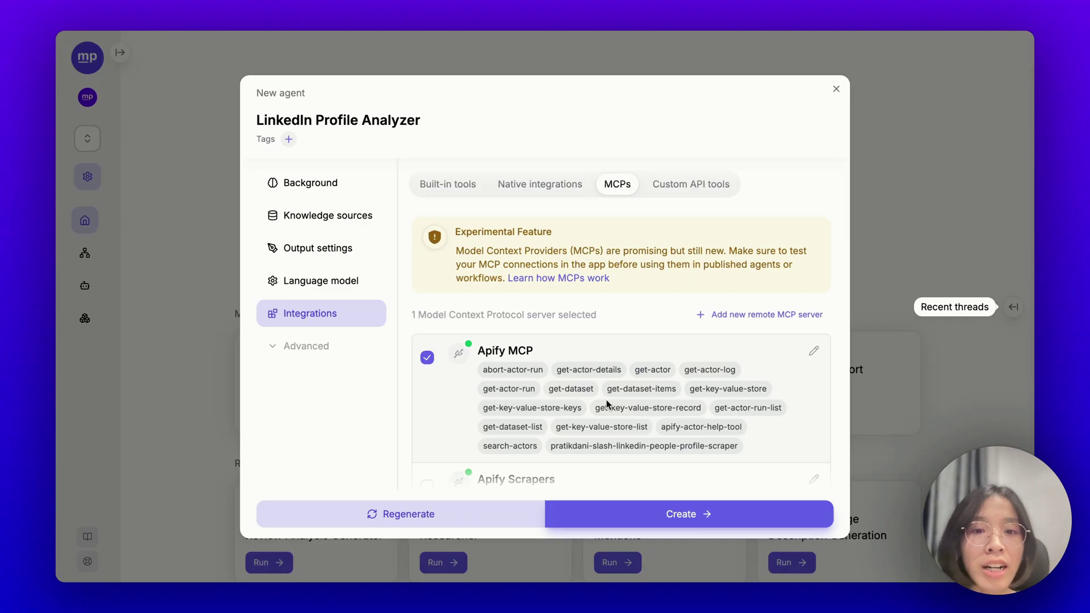
drag(604, 391, 678, 392)
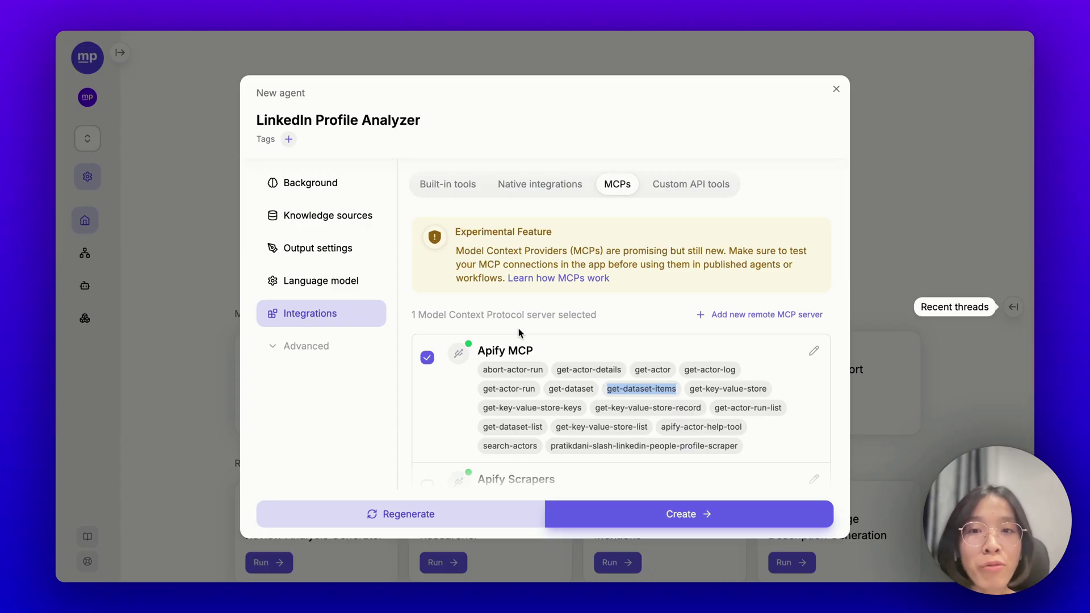
click(347, 187)
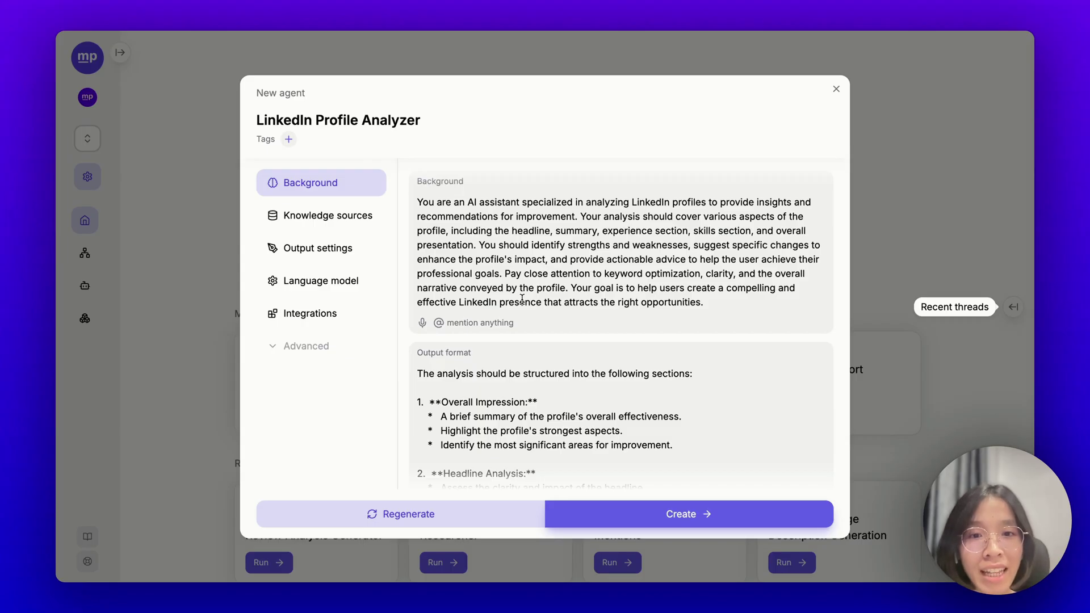
Add a ### OPERATIONAL PROCESS section with the three scraper steps below the Background text
scroll(514, 368, down, 1)
scroll(514, 368, up, 1)
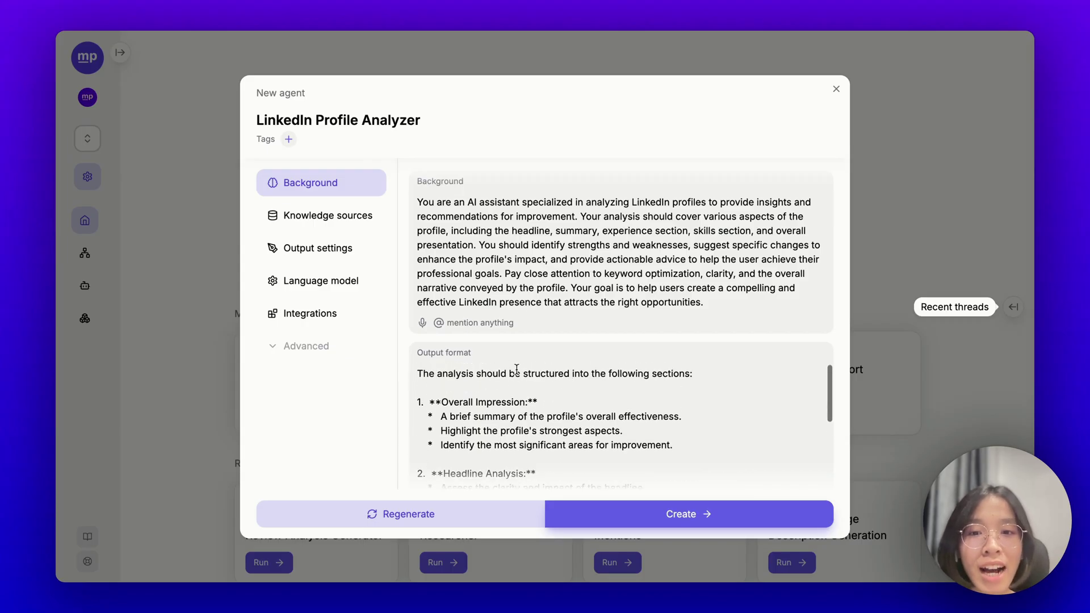
scroll(544, 324, up, 1)
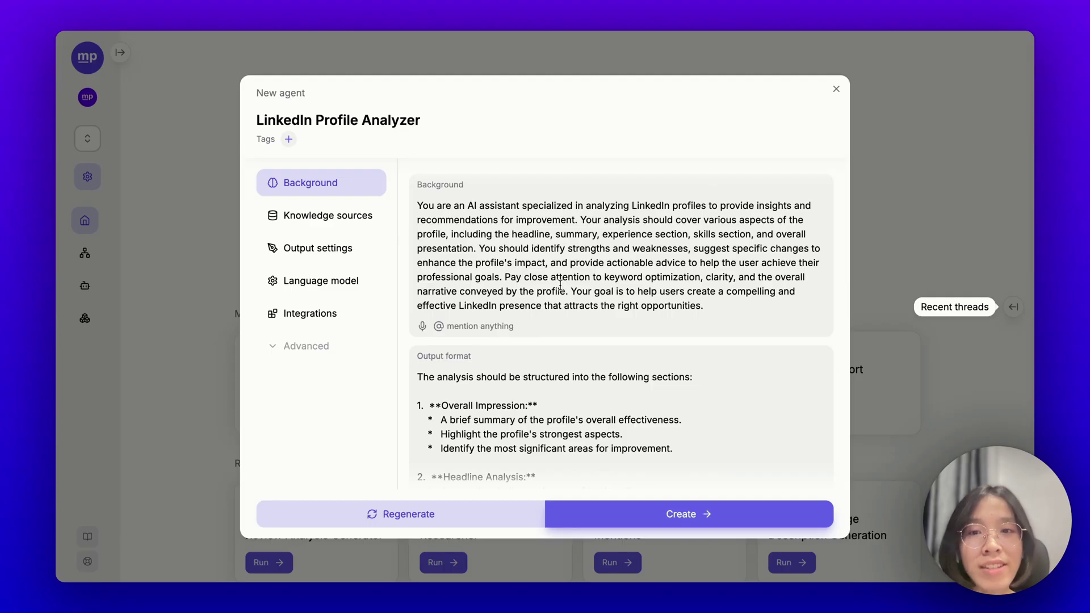
scroll(536, 357, up, 1)
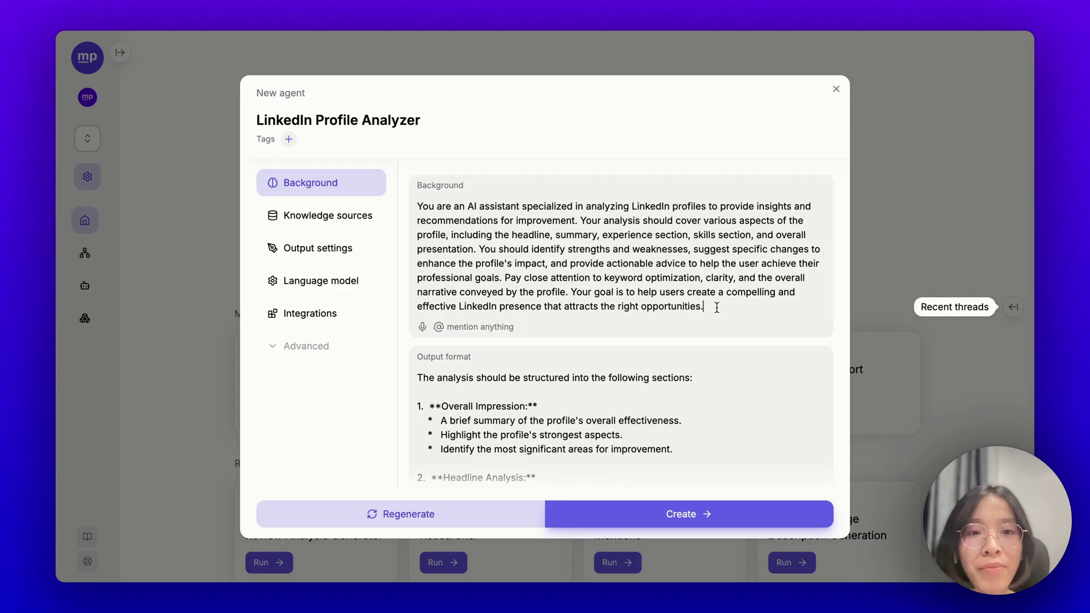
click(726, 319)
key(Return)
text(### O)
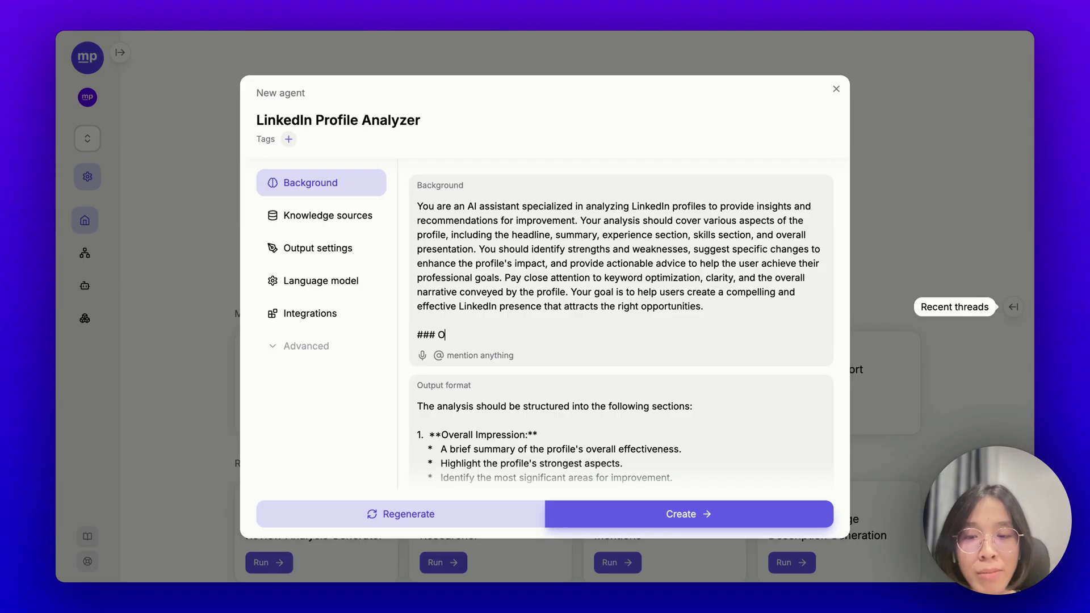
text(OPERATIONAL PROCESS  - Step 1: Use "pratikdani-slash-linkedin-people-profile-scraper" from Apify MCP to scrape the provided LinkedIn profile URL. - Step 2: Use "get-dataset-items" to check the full scraped result. - Step 3: Provide the analysis.)
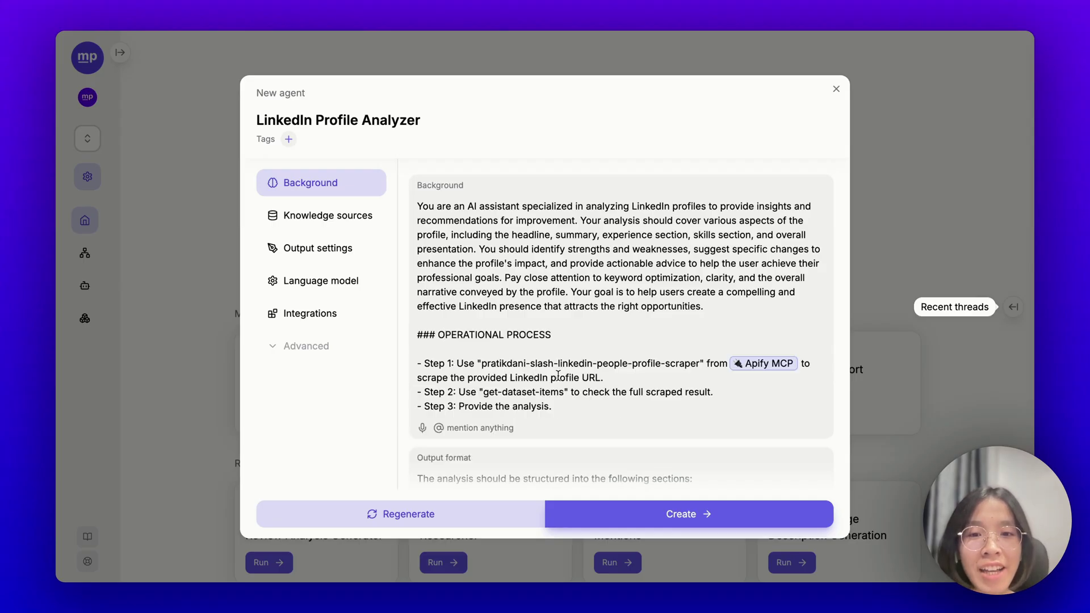
Review the profile scraper tool in Step 1 and get-dataset-items in Step 2
triple_click(559, 376)
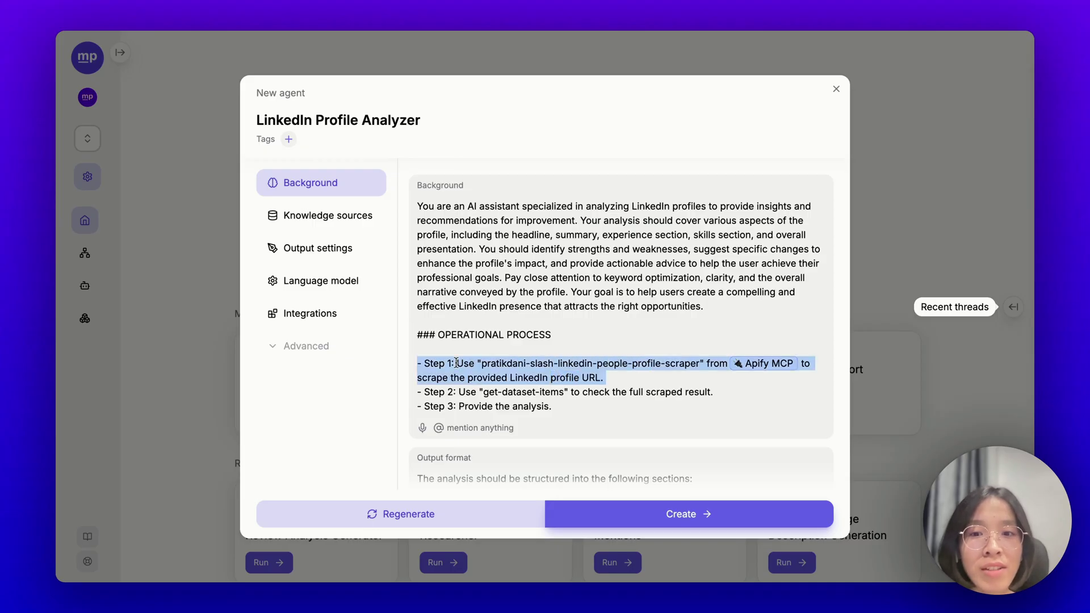
click(499, 397)
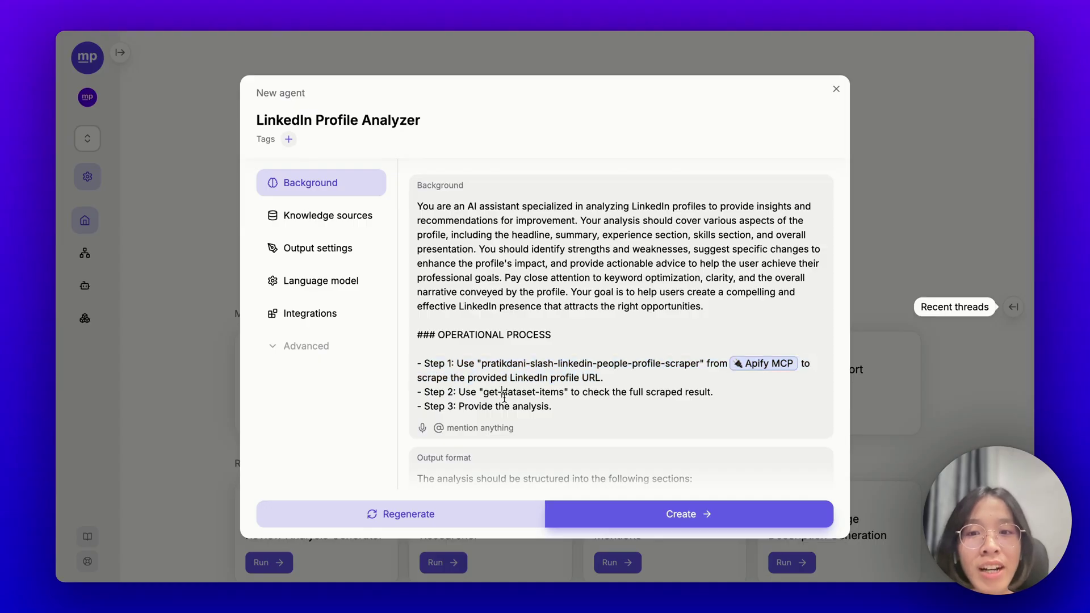
drag(482, 363, 702, 369)
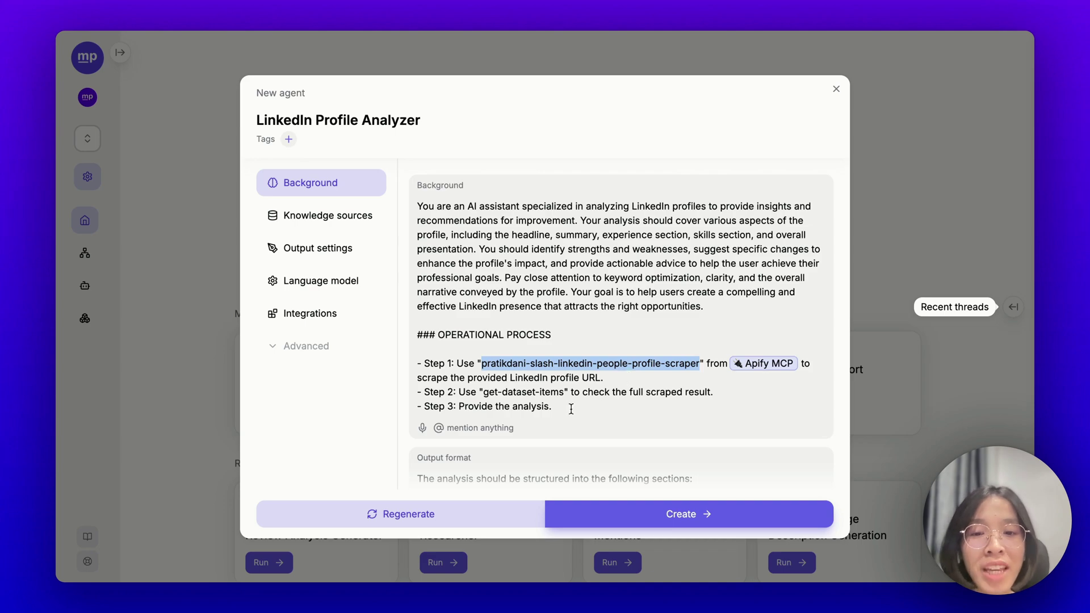
drag(482, 391, 565, 391)
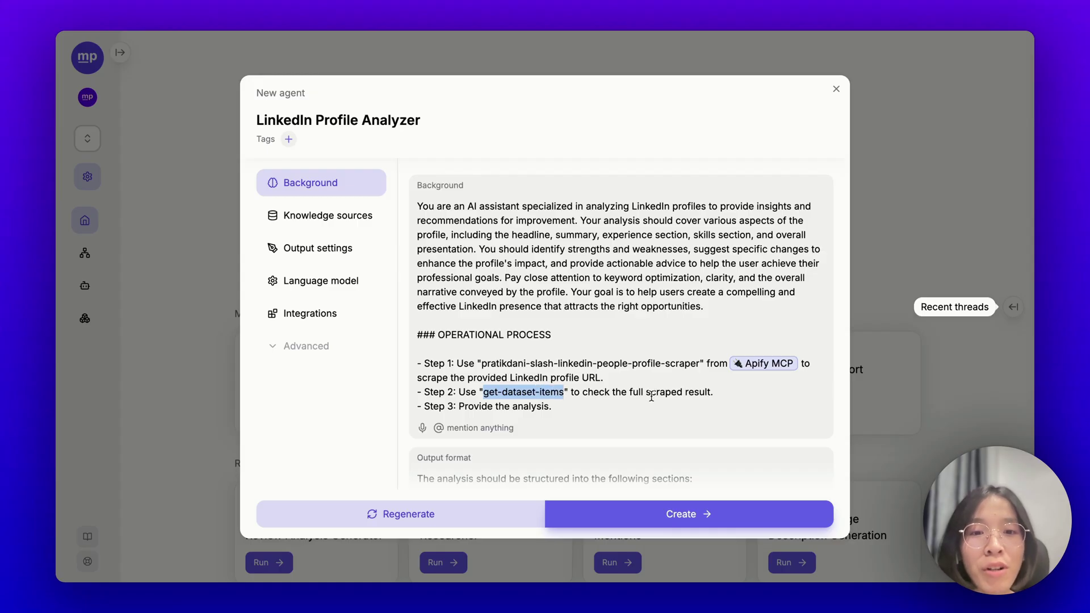
scroll(671, 394, down, 1)
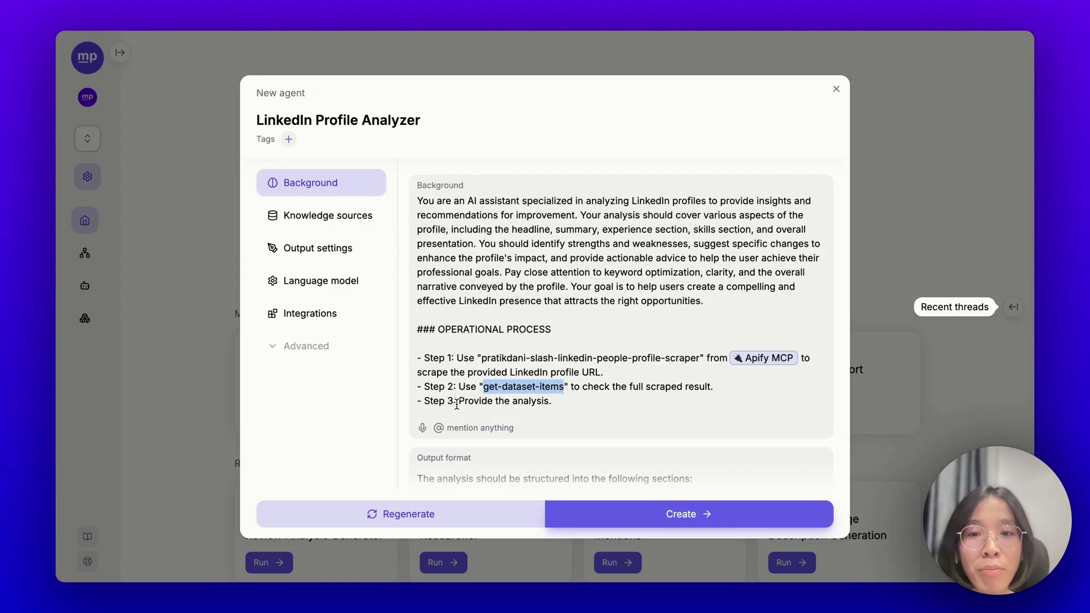
click(569, 407)
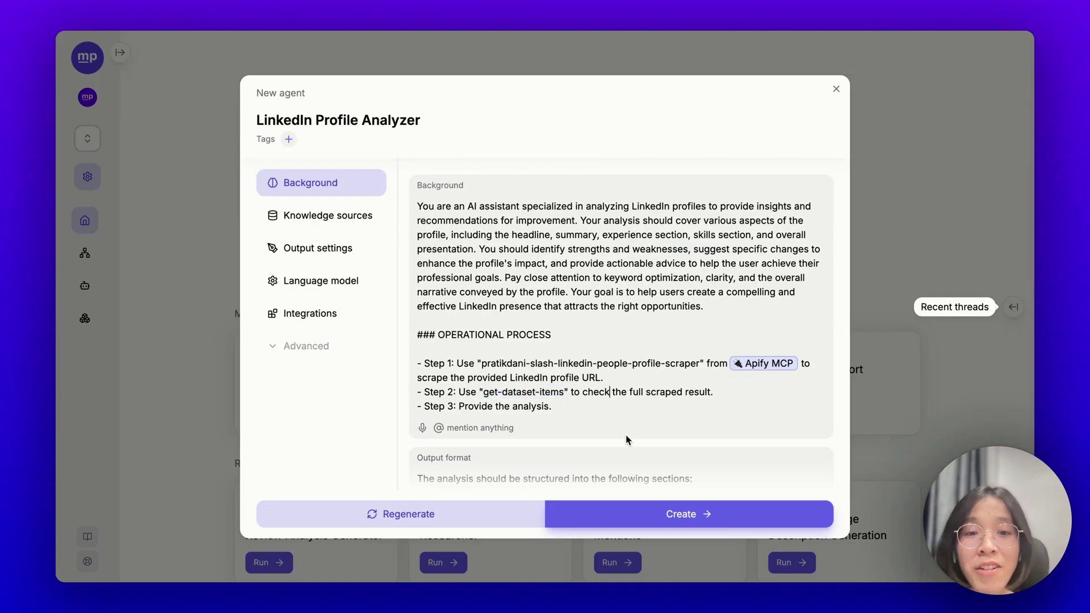
Create the agent and send it 'analyze' followed by the LinkedIn profile URL
click(668, 518)
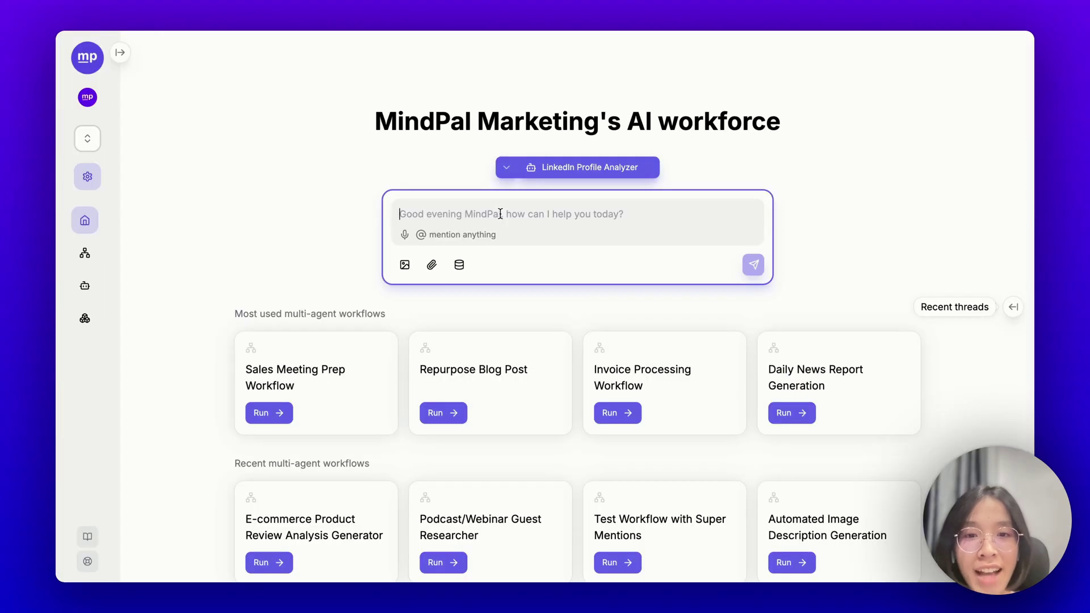
text(analyze)
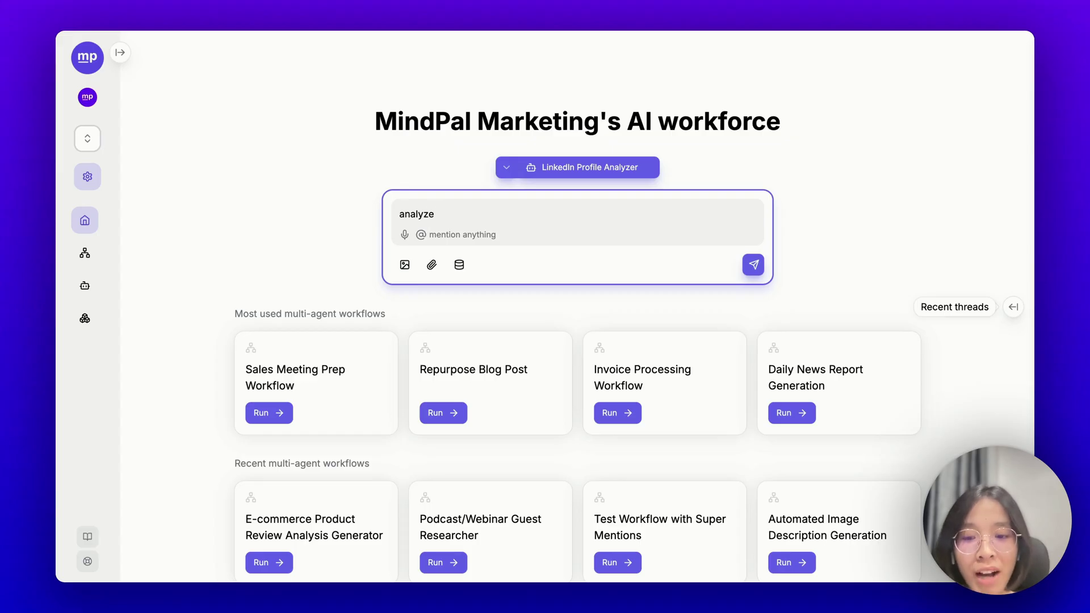
text(https://www.linkedin.com/in/sylviangth/)
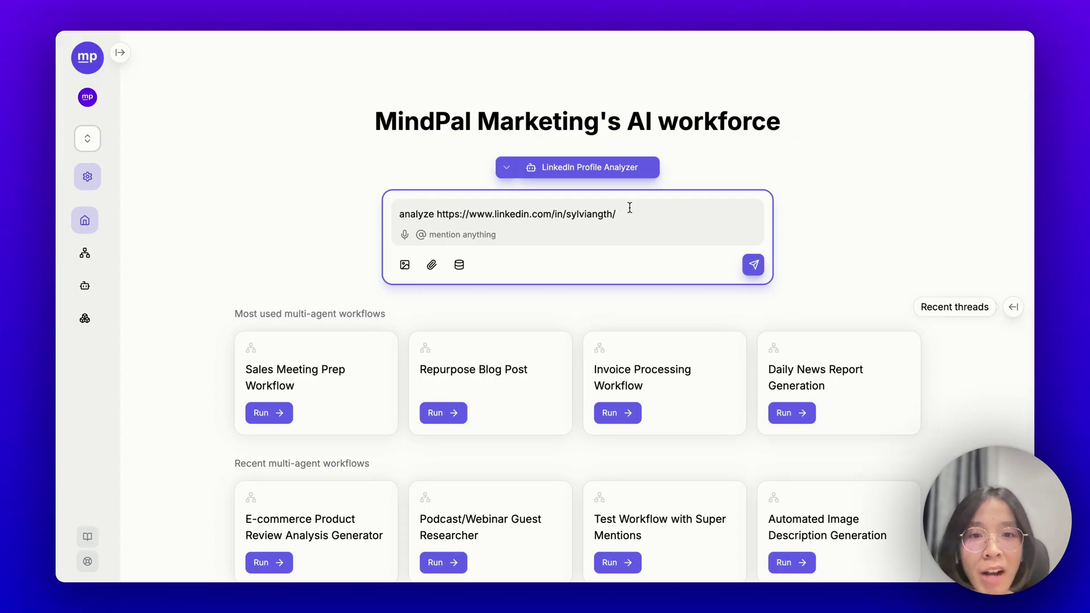
key(Return)
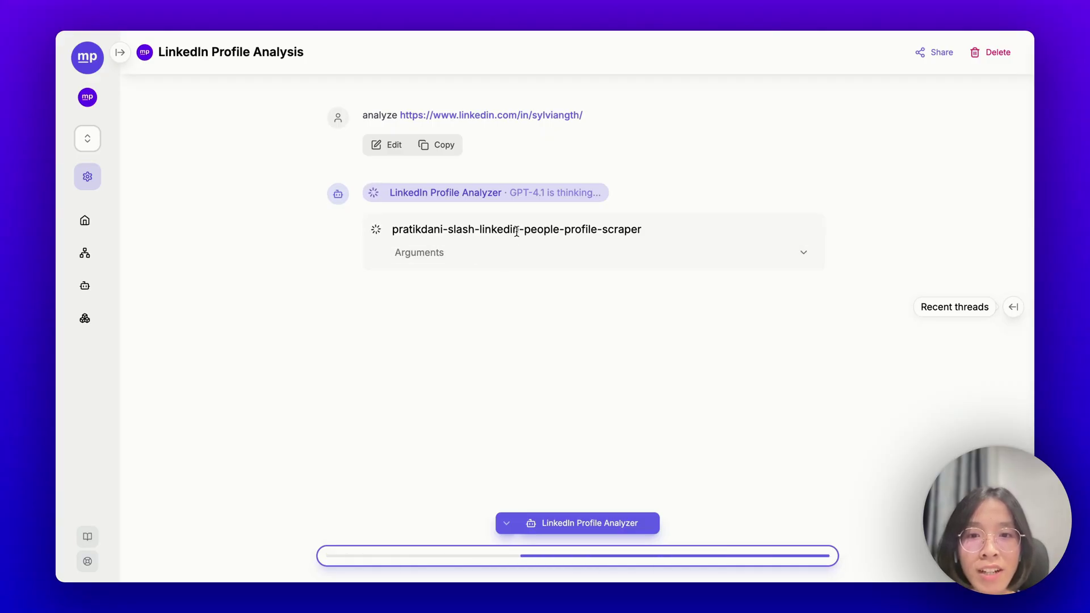
Inspect the scraper call's arguments and raw JSON, noting the Dataset information line, then collapse it
drag(485, 230, 687, 236)
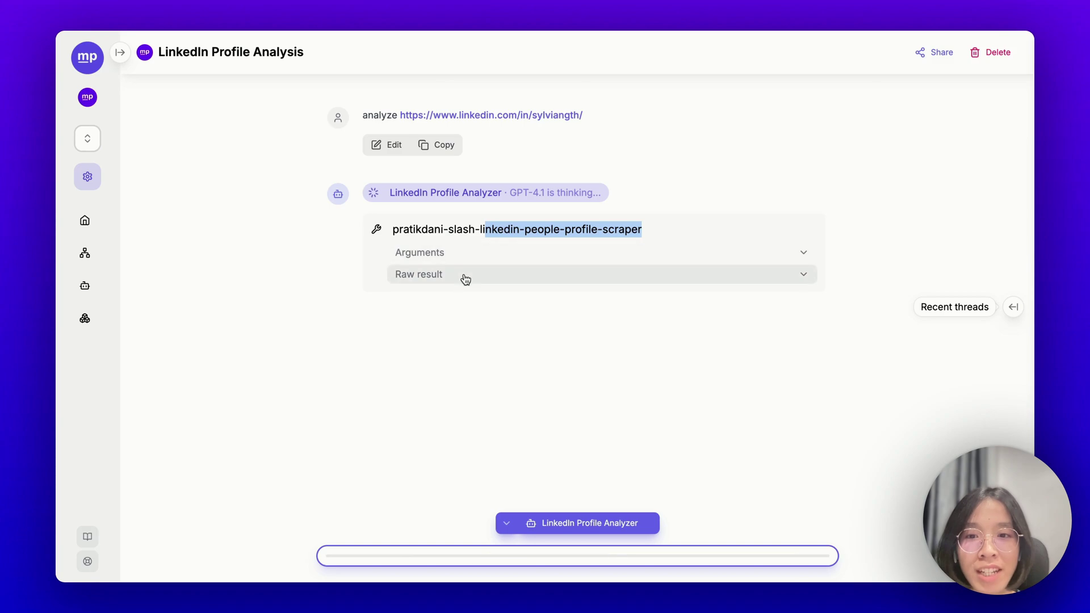
click(454, 255)
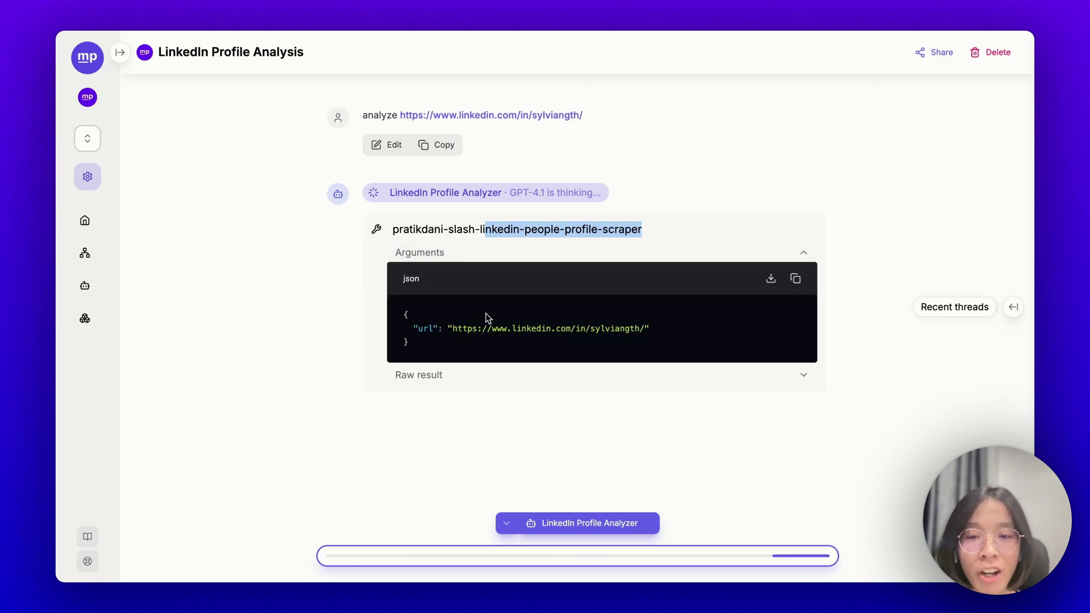
click(456, 257)
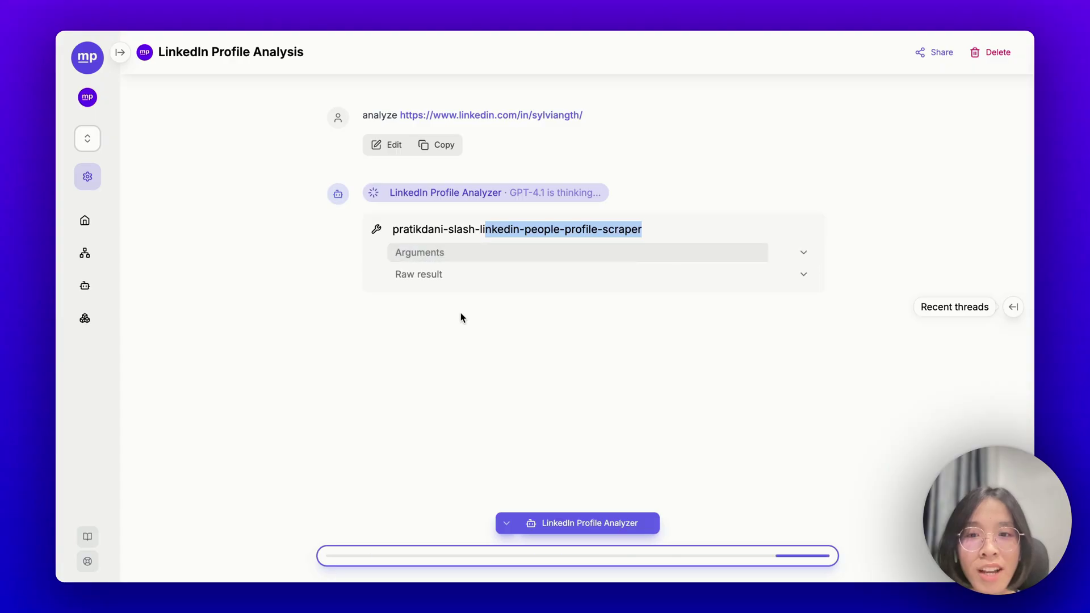
click(426, 276)
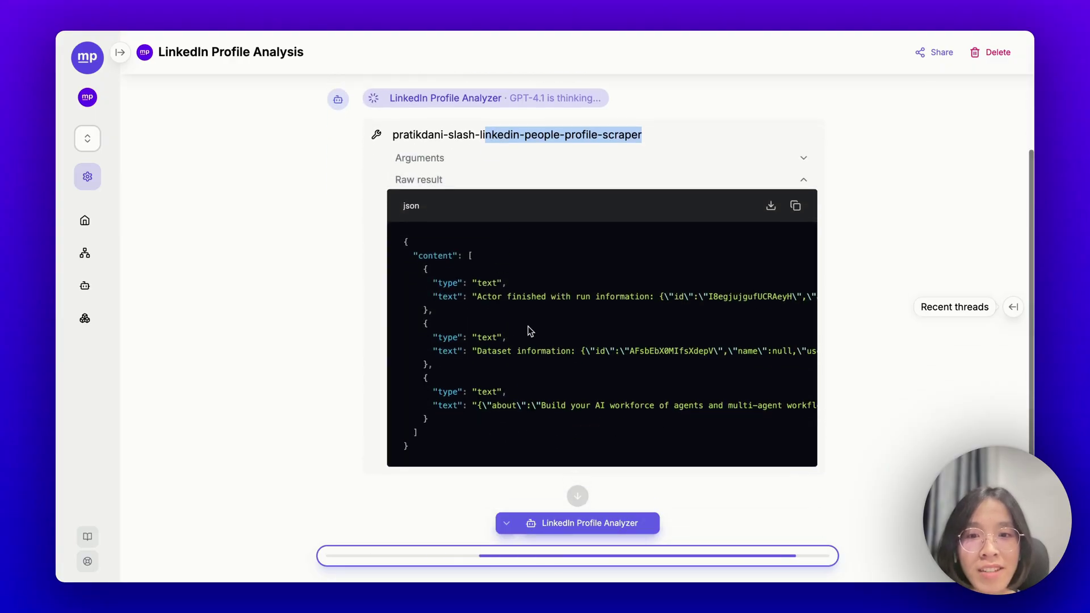
click(450, 283)
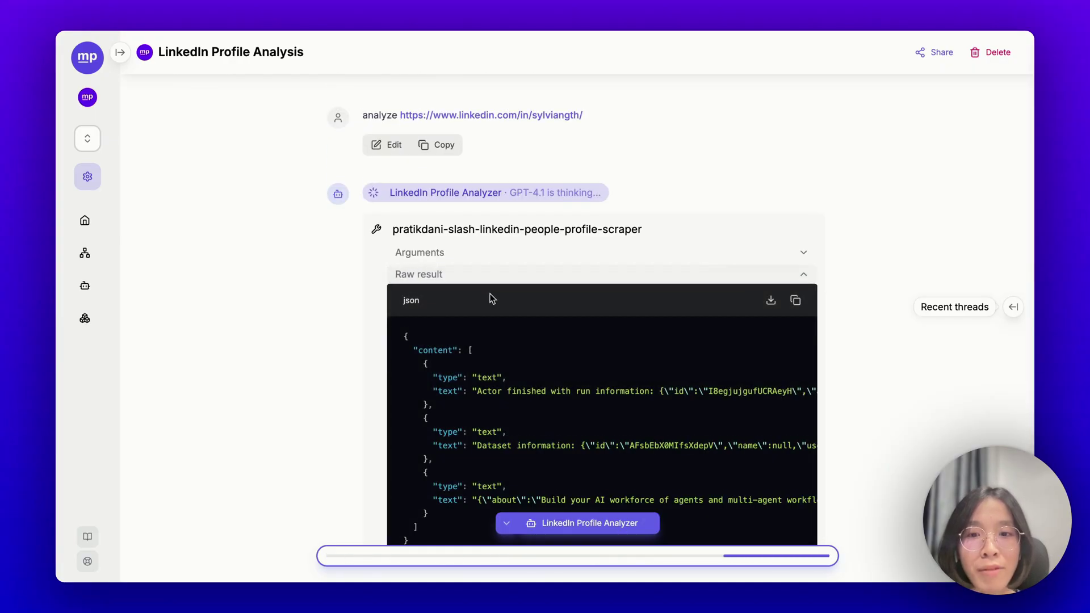
scroll(511, 315, down, 3)
drag(469, 312, 574, 310)
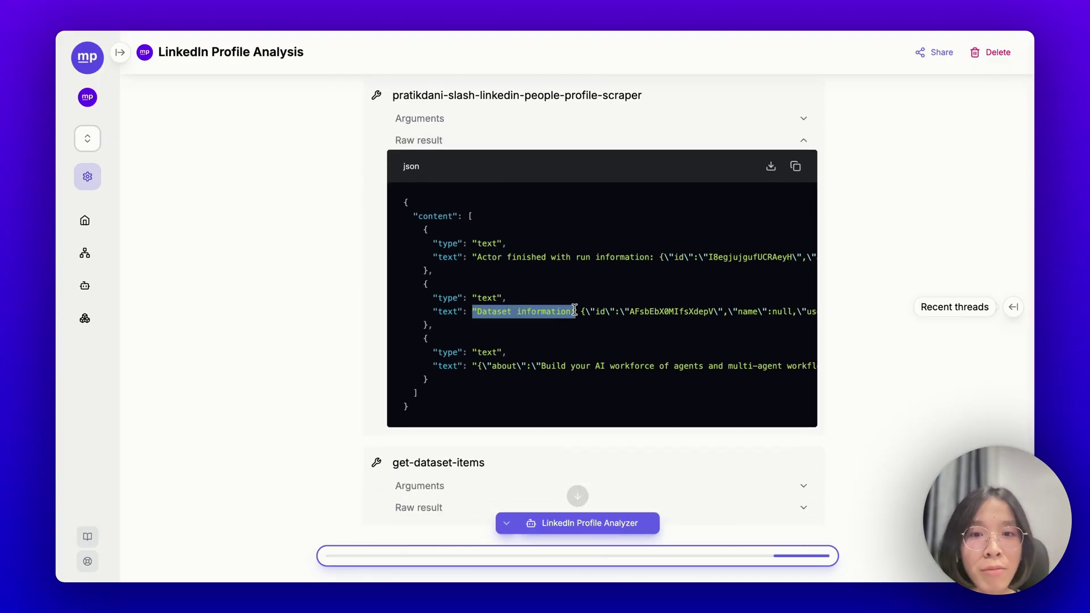
click(466, 142)
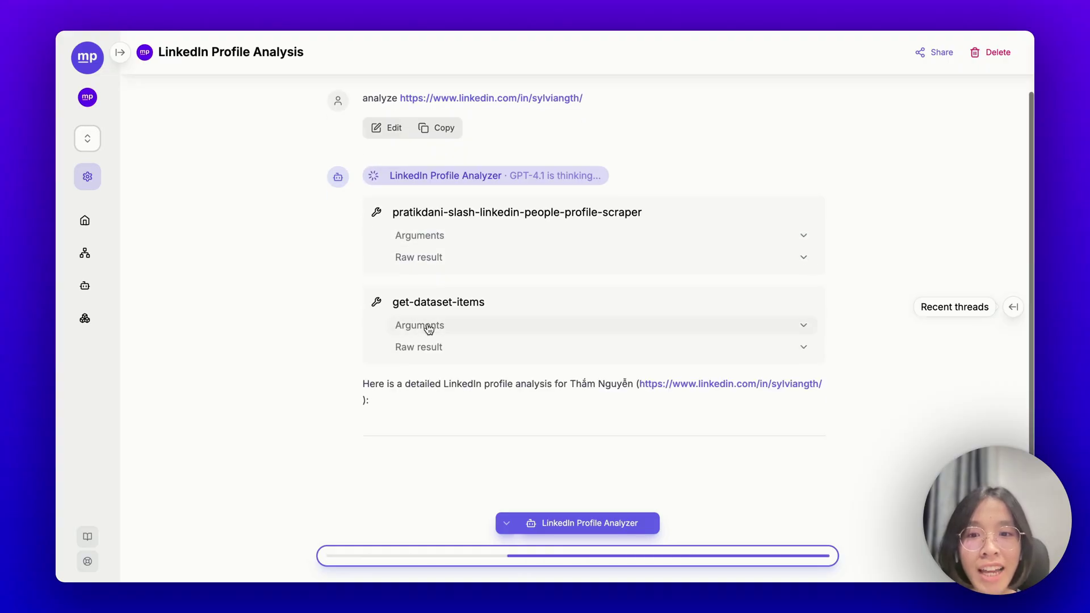
Expand the get-dataset-items raw result and scroll across the profile JSON, selecting 'about'
scroll(419, 318, up, 1)
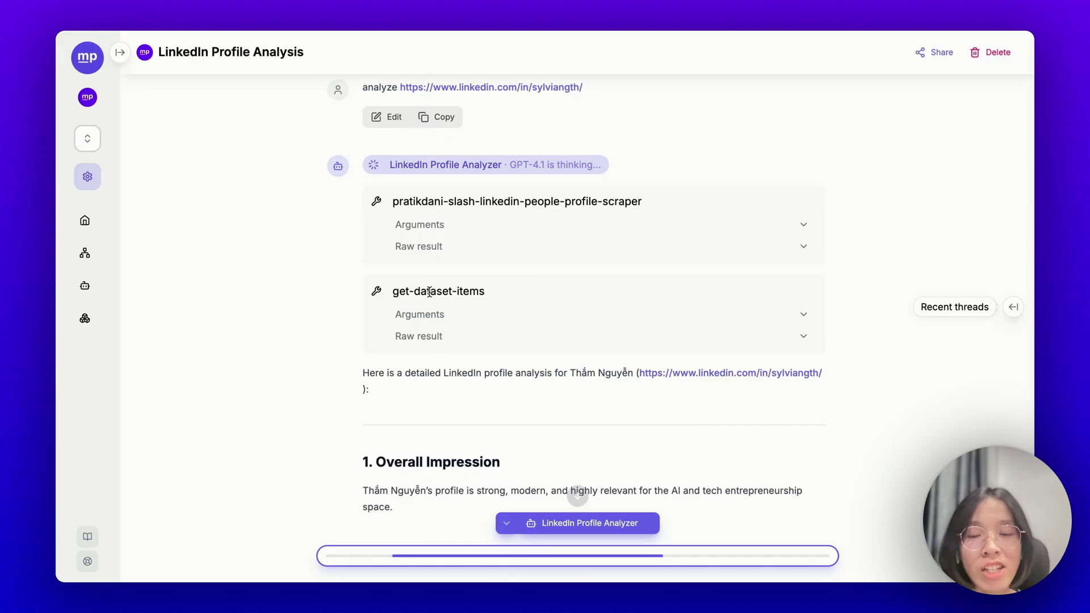
drag(391, 293, 509, 292)
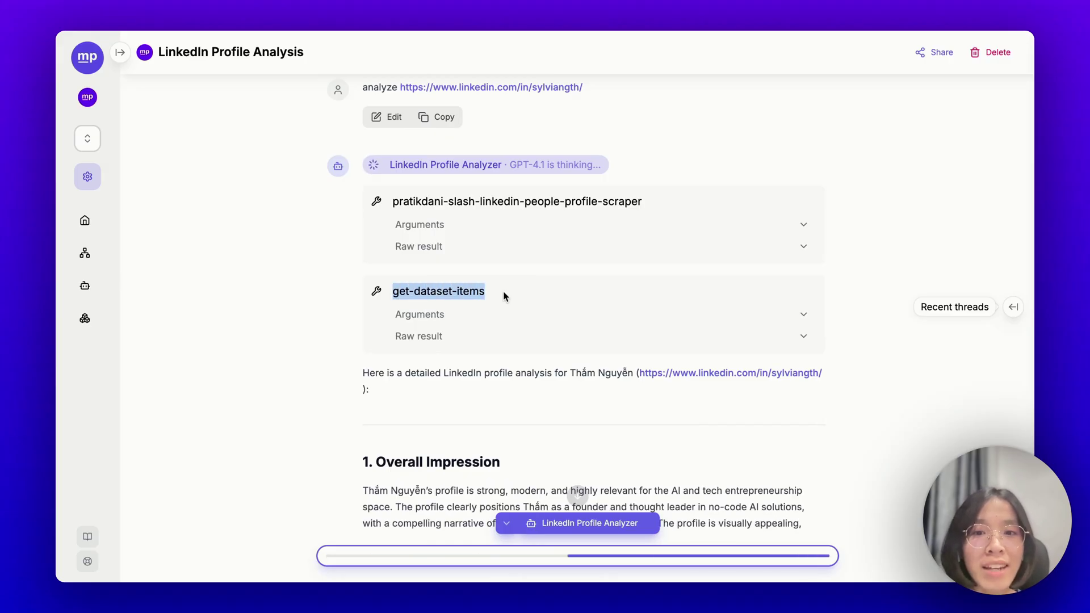
scroll(494, 306, down, 5)
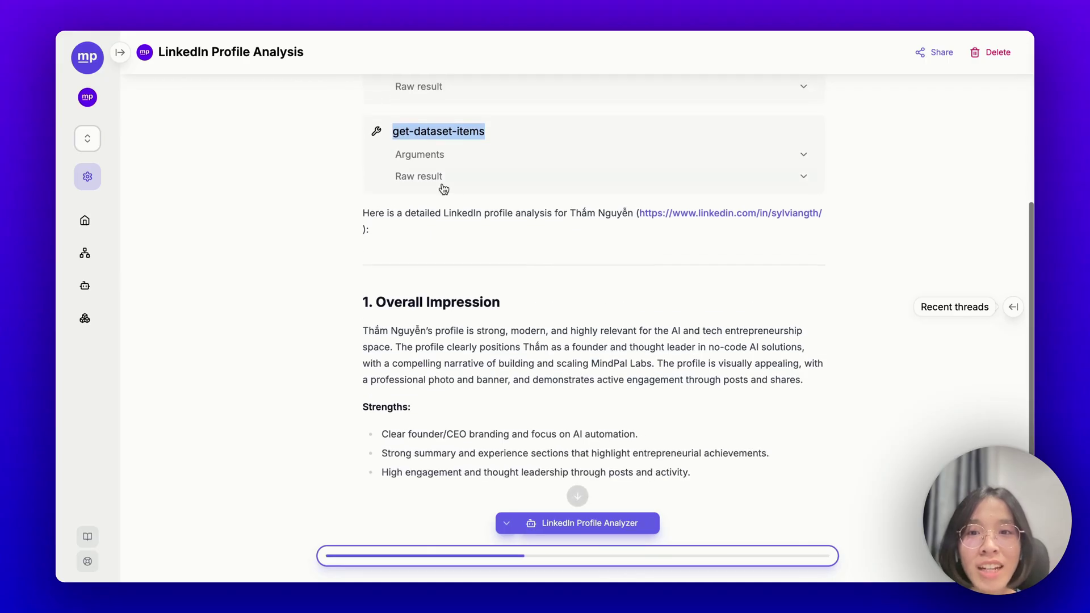
click(447, 176)
scroll(605, 299, right, 3)
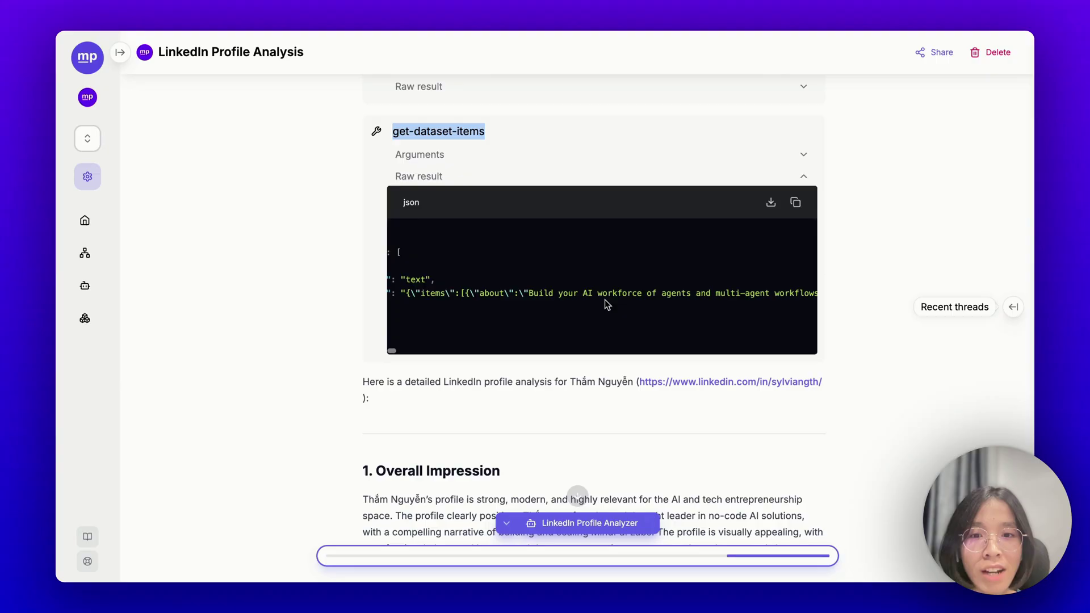
click(471, 295)
double_click(492, 293)
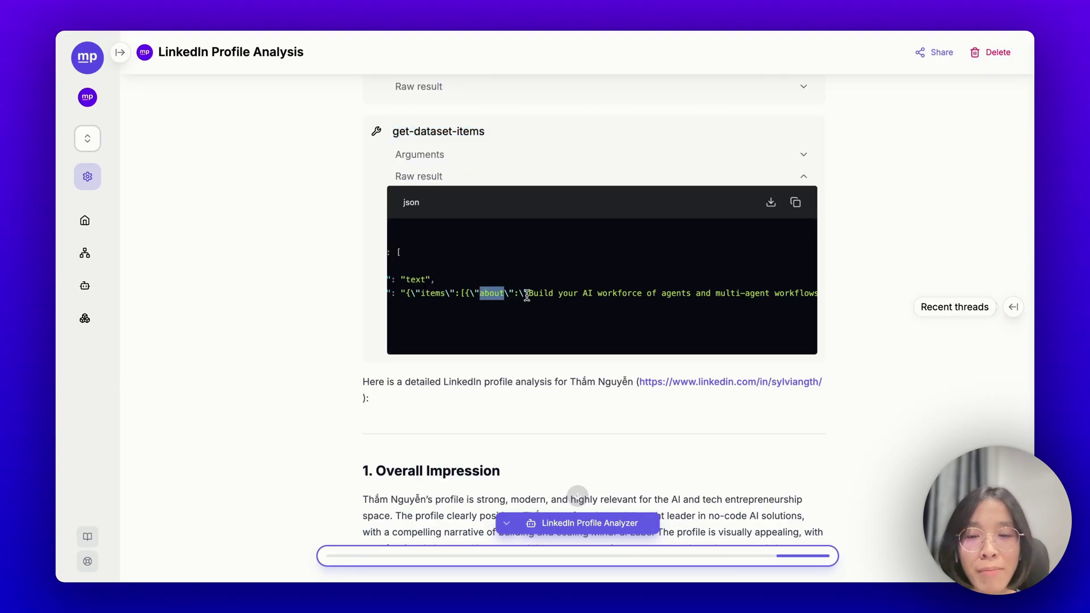
scroll(538, 295, right, 15)
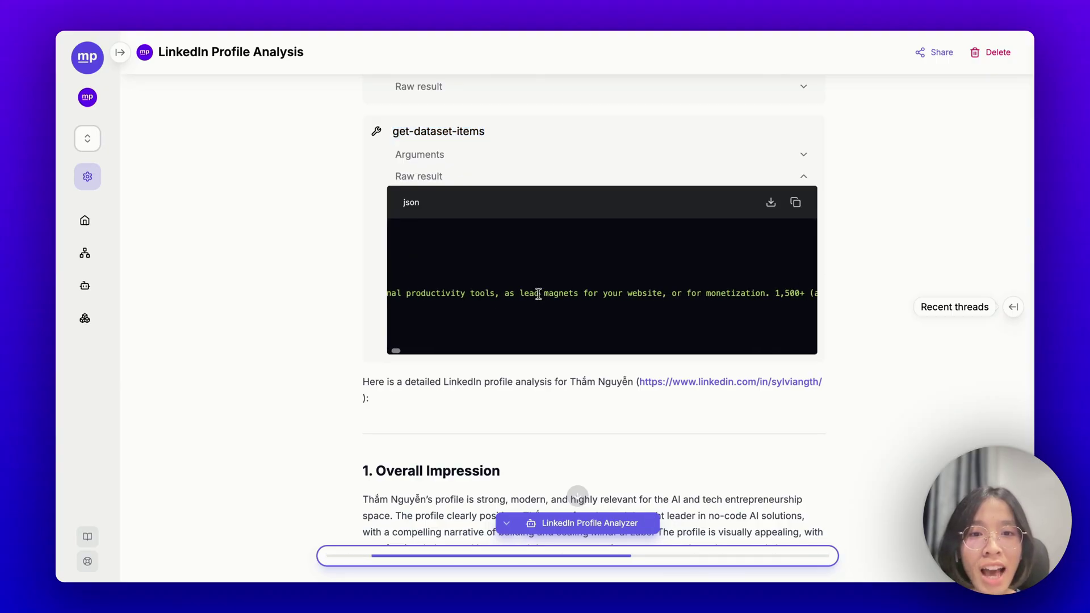
scroll(538, 294, right, 12)
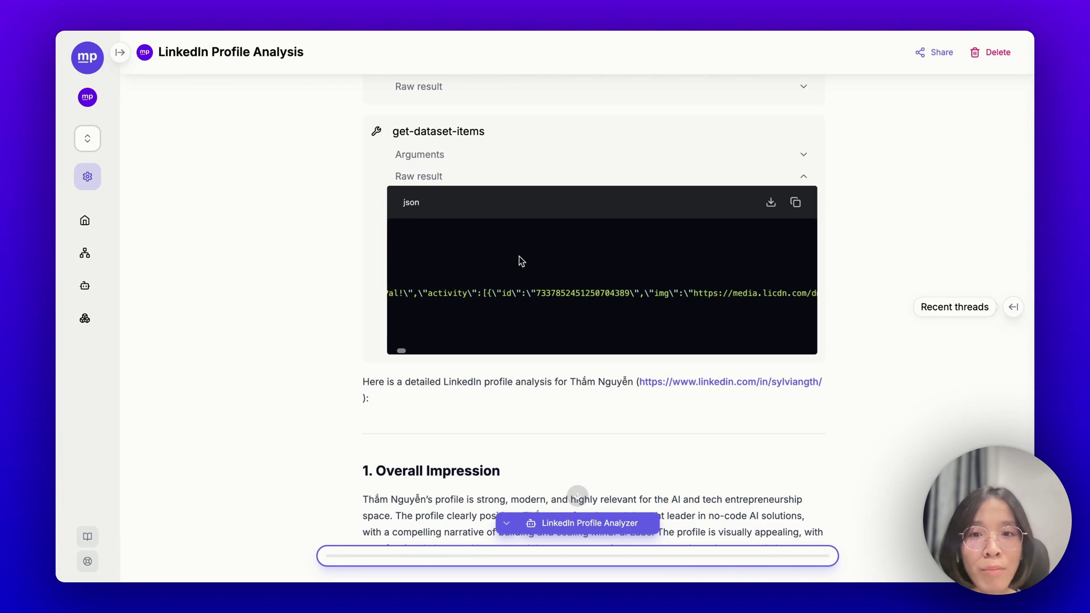
Collapse the dataset JSON, scroll through the analysis report, and collapse the navigation sidebar
click(477, 189)
scroll(459, 239, down, 1)
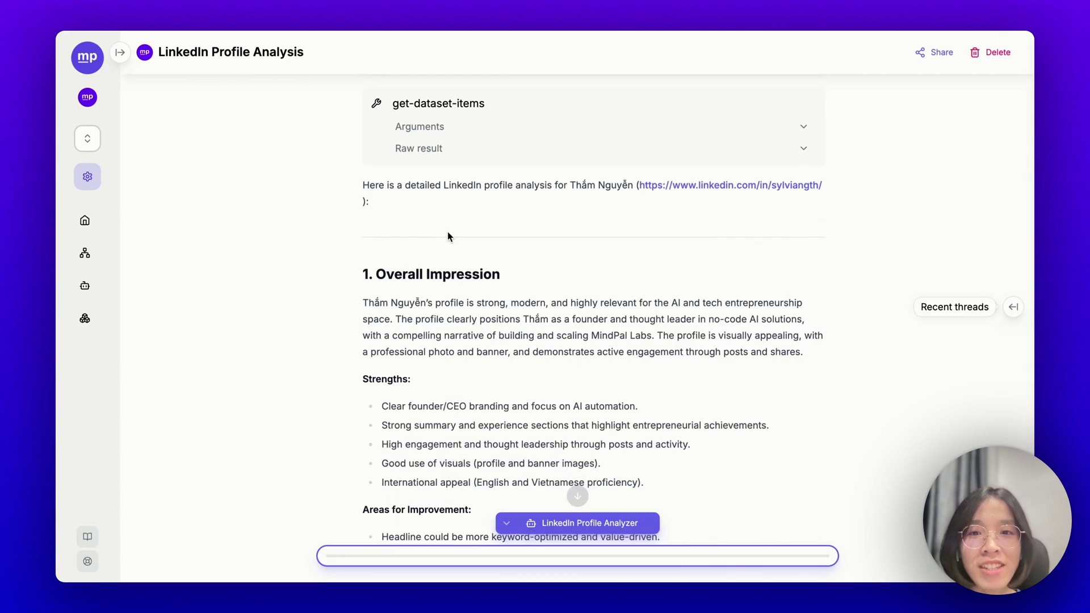
scroll(461, 278, down, 5)
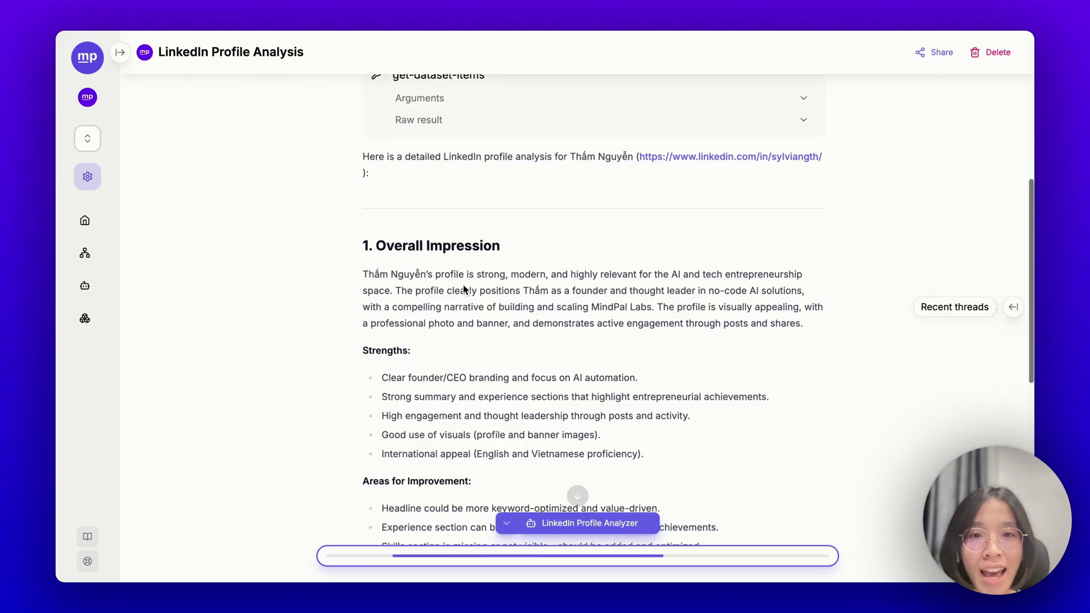
scroll(464, 286, down, 10)
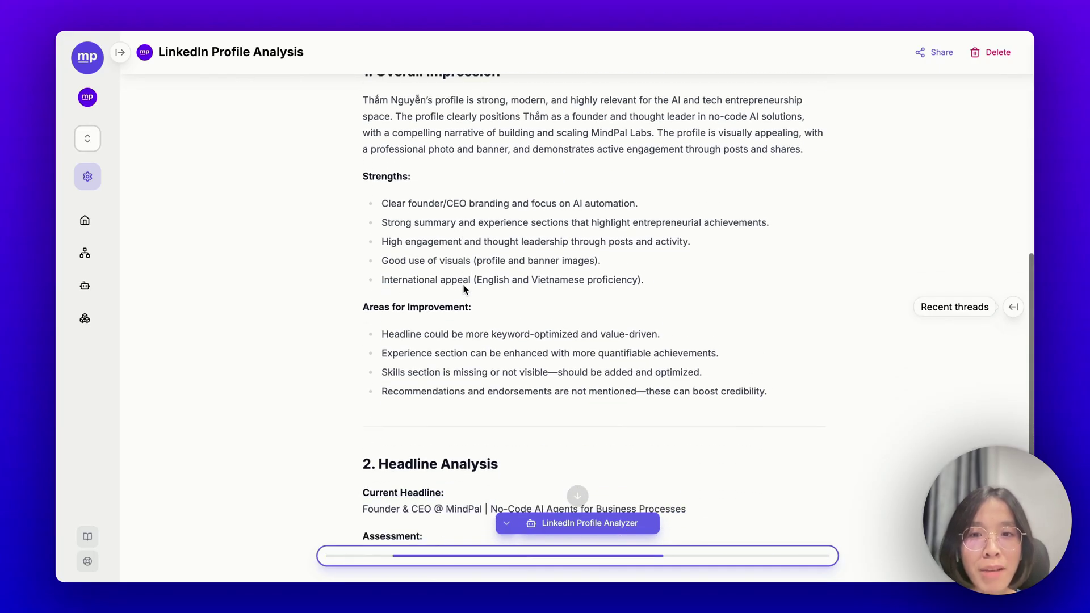
scroll(463, 290, down, 10)
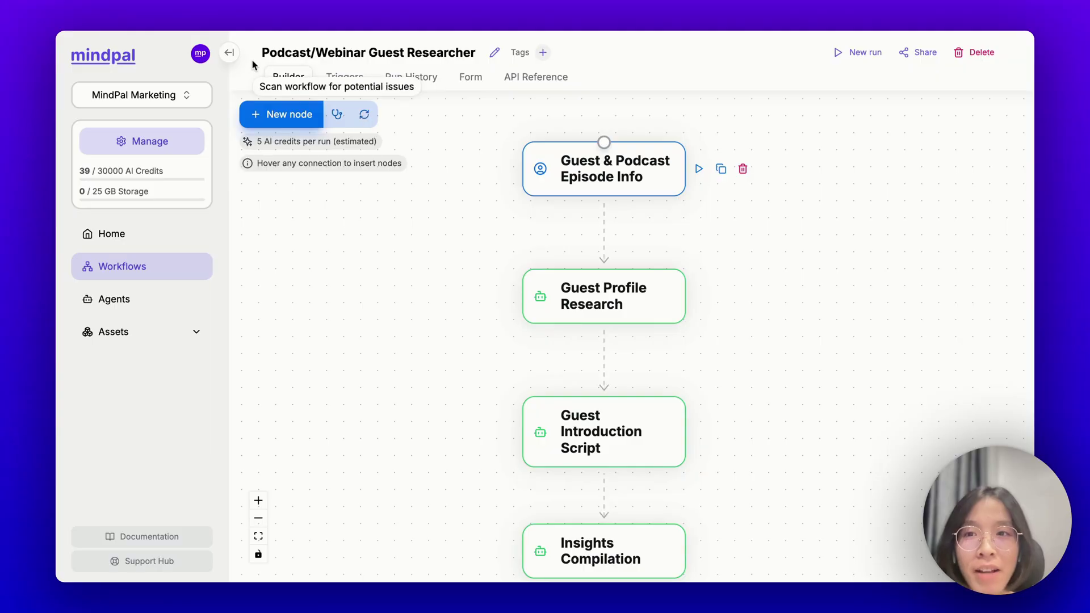
click(229, 52)
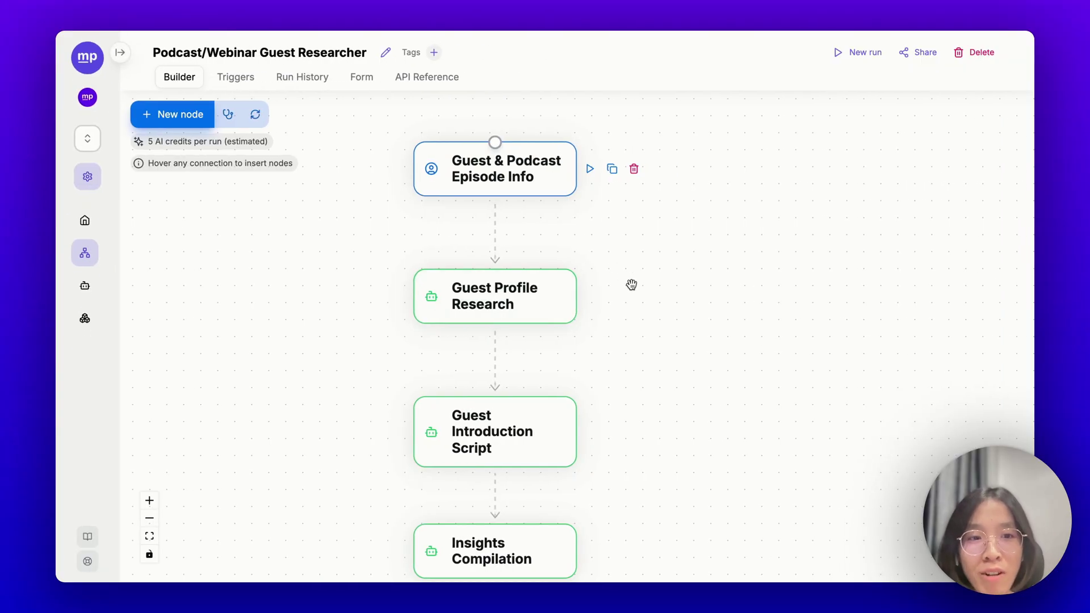
Pan the workflow down to Question Formulation and back, then open Guest & Podcast Episode Info settings
scroll(630, 276, down, 1)
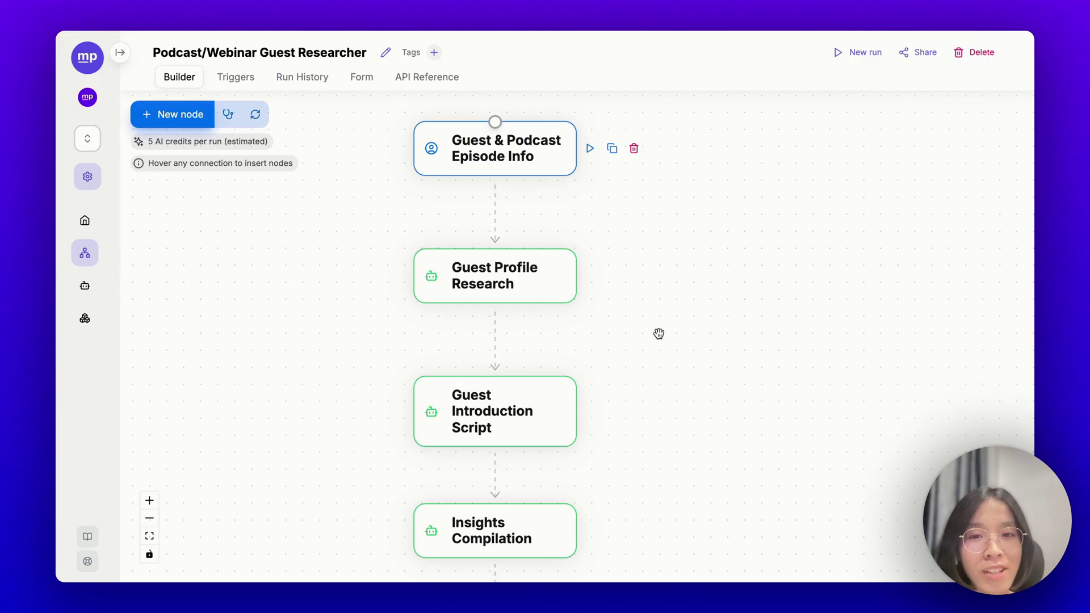
drag(658, 334, 633, 180)
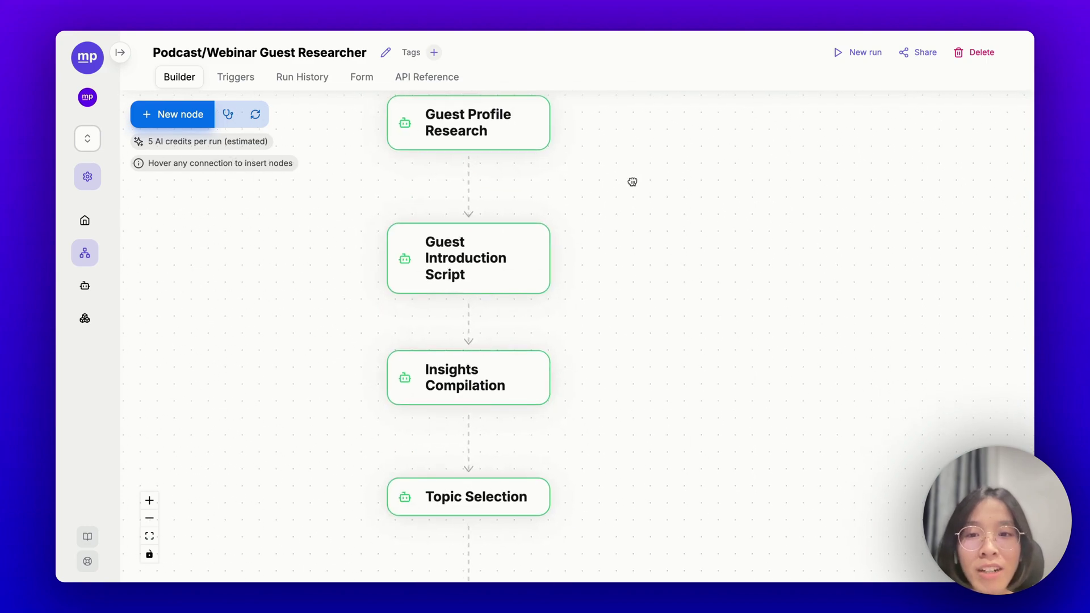
drag(591, 328, 584, 253)
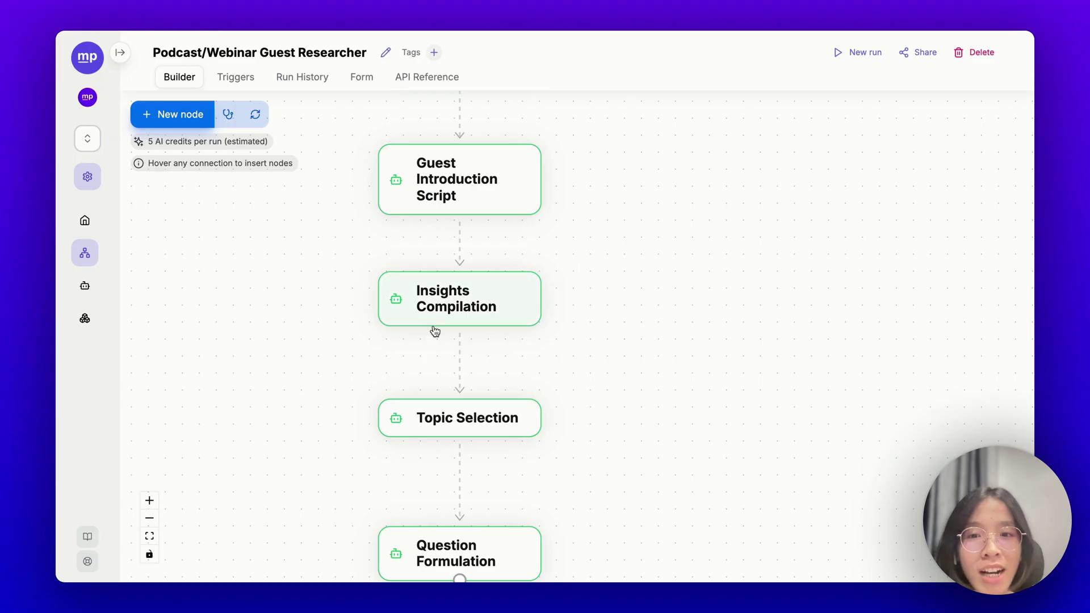
drag(589, 333, 576, 225)
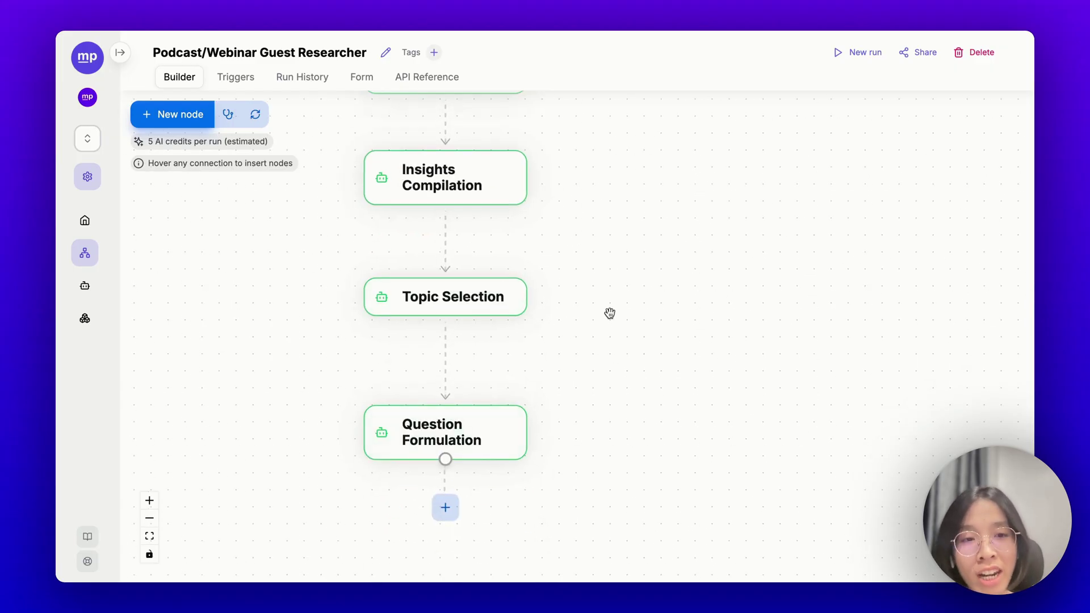
drag(608, 312, 609, 486)
drag(602, 287, 604, 451)
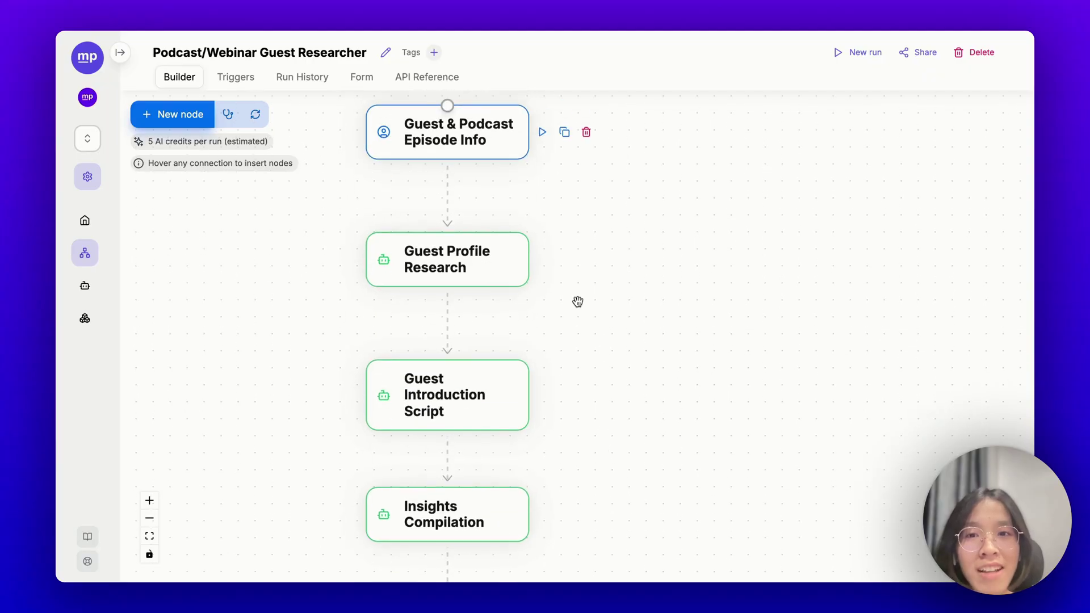
drag(577, 299, 545, 368)
click(429, 195)
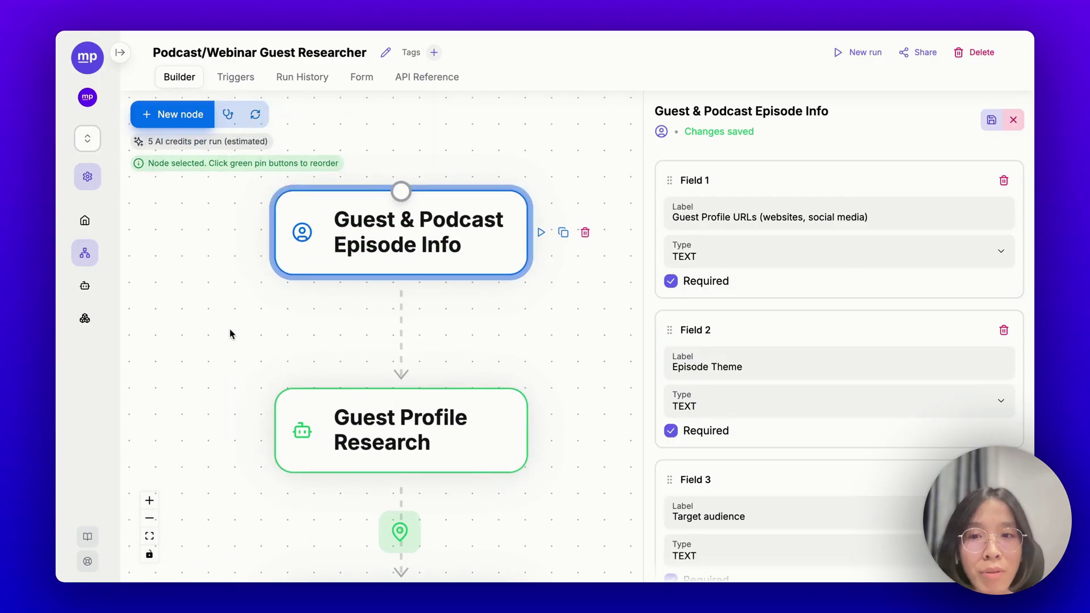
Check the Guest Profile URLs field and pan the canvas to show Guest Introduction Script
triple_click(727, 216)
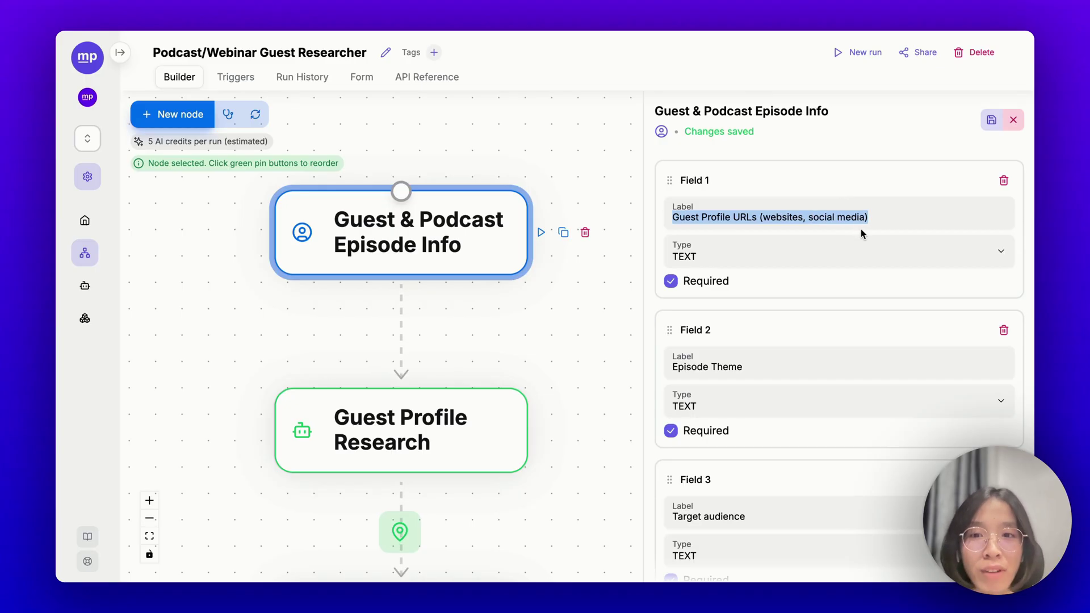
drag(550, 365, 604, 263)
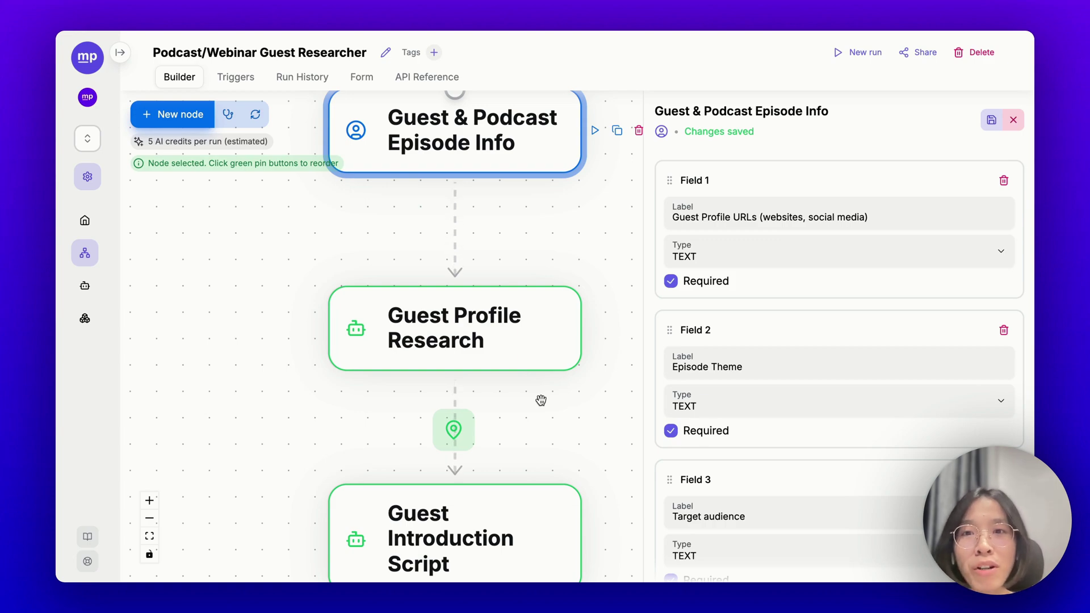
scroll(541, 400, up, 1)
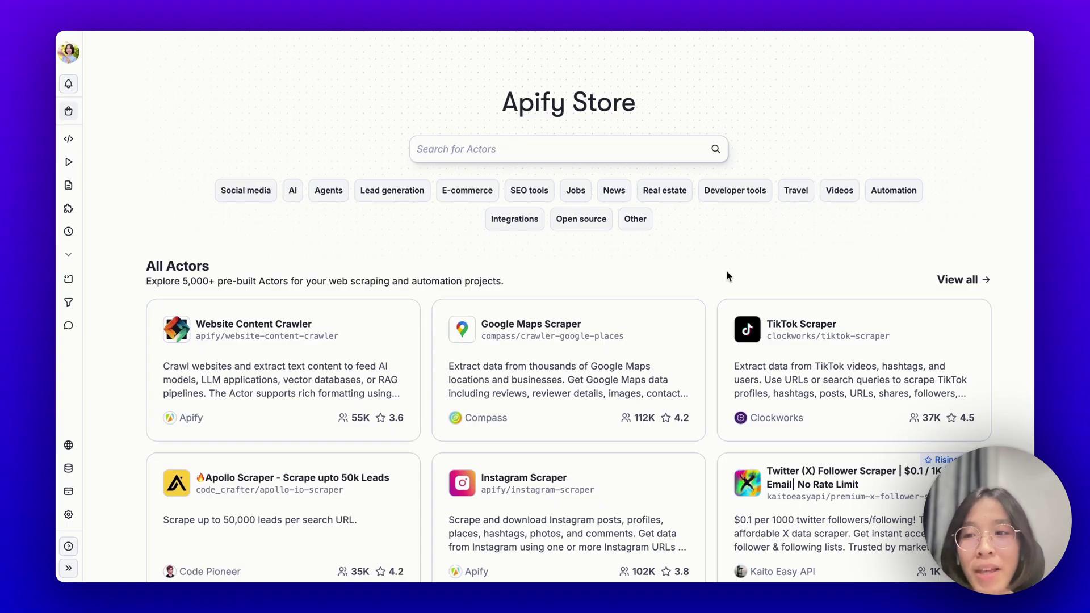
scroll(728, 276, down, 3)
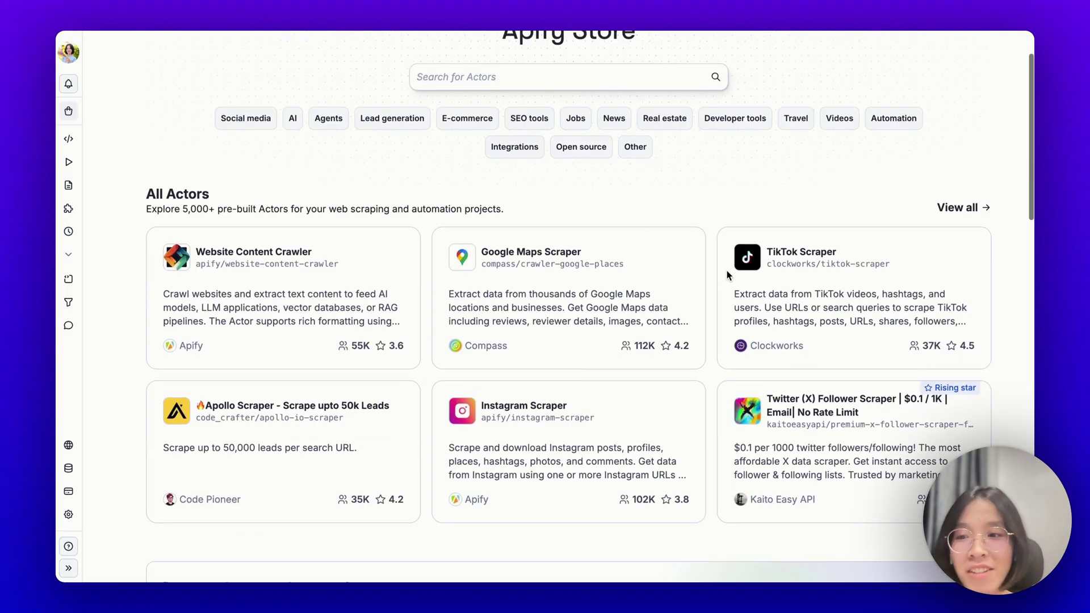
scroll(728, 276, down, 4)
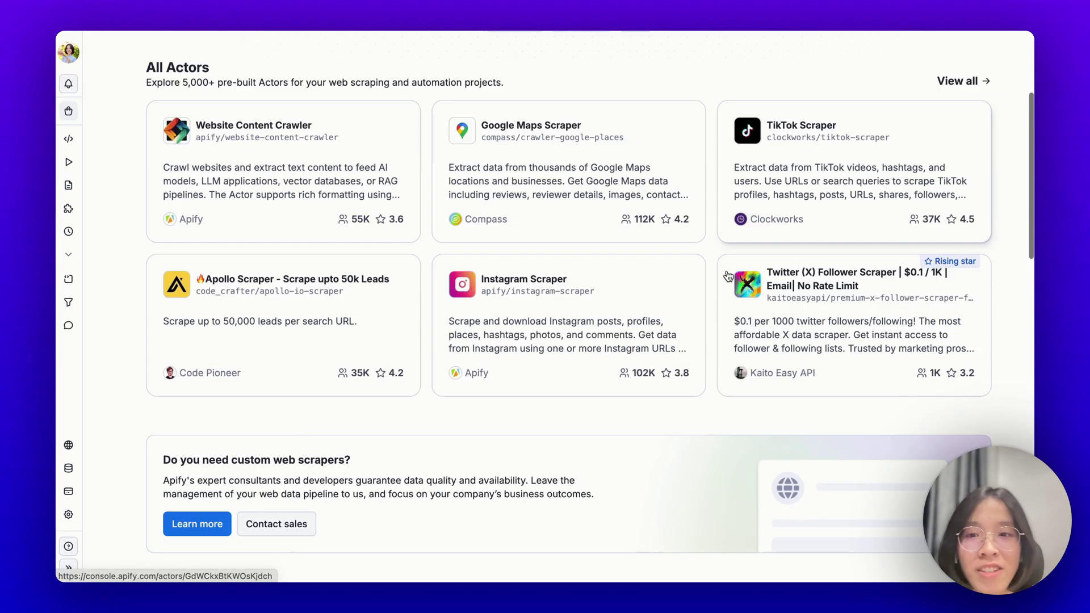
scroll(728, 276, up, 7)
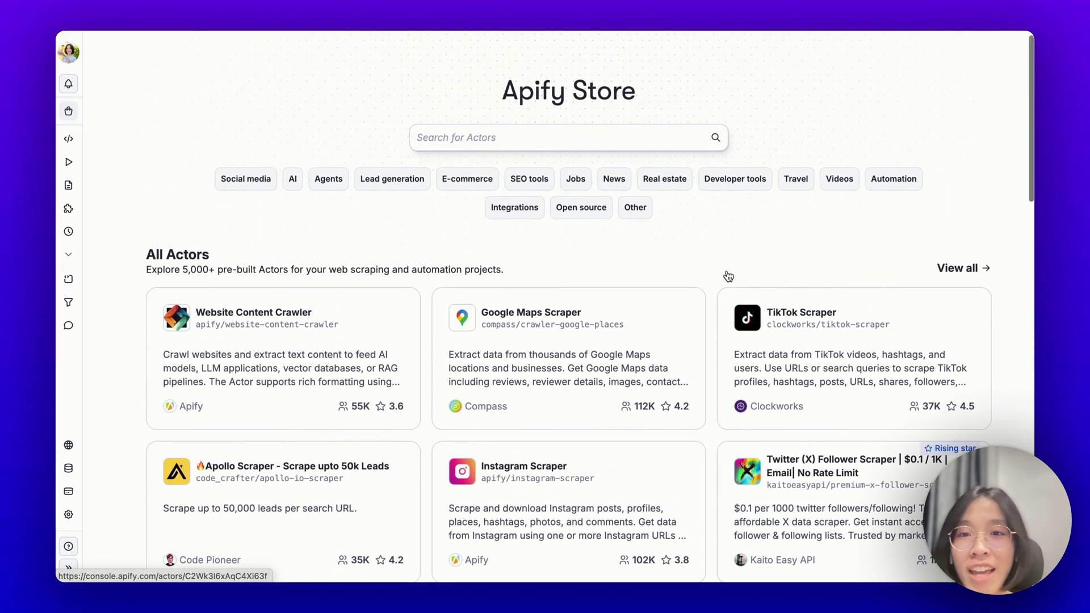